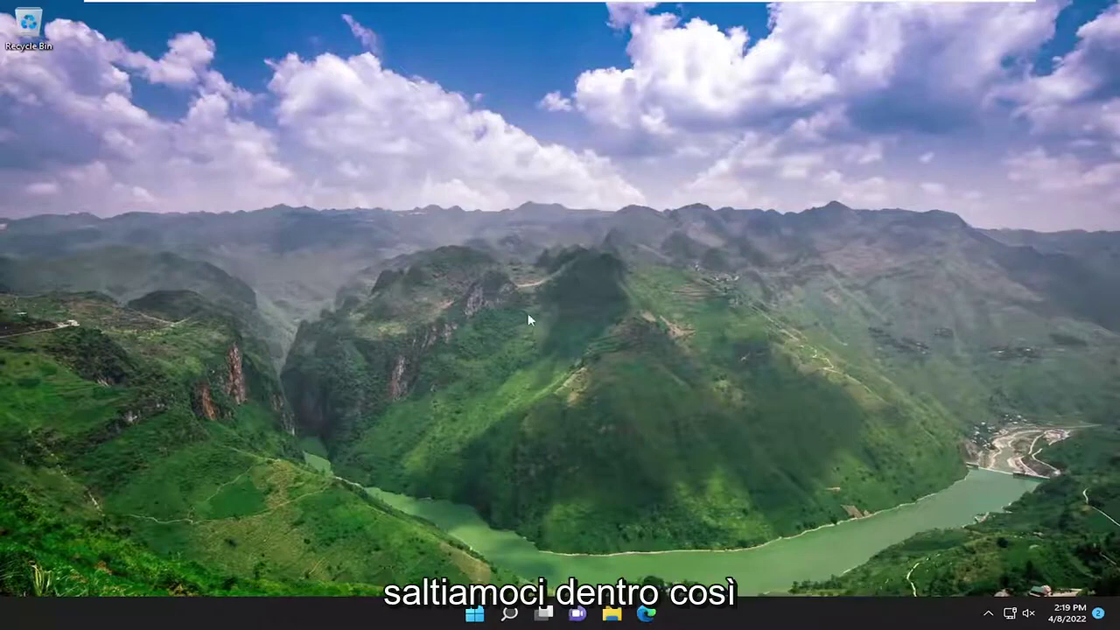
Step: Search 'update' and open Windows Update's Advanced options
left_click(507, 615)
type("up")
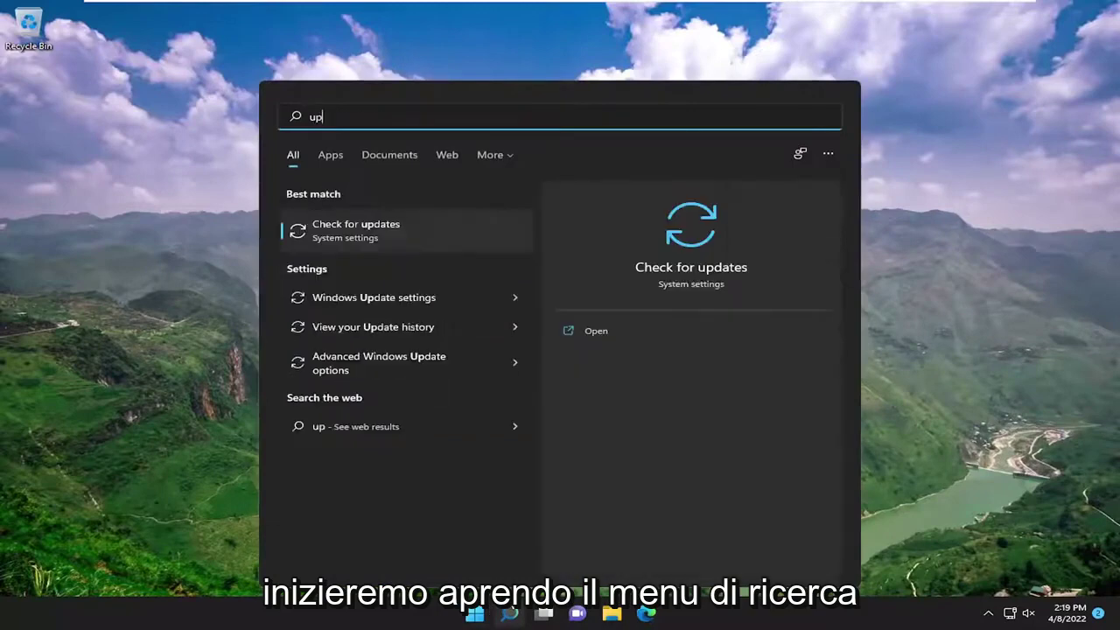
type("dae")
key("BackSpace")
type("te")
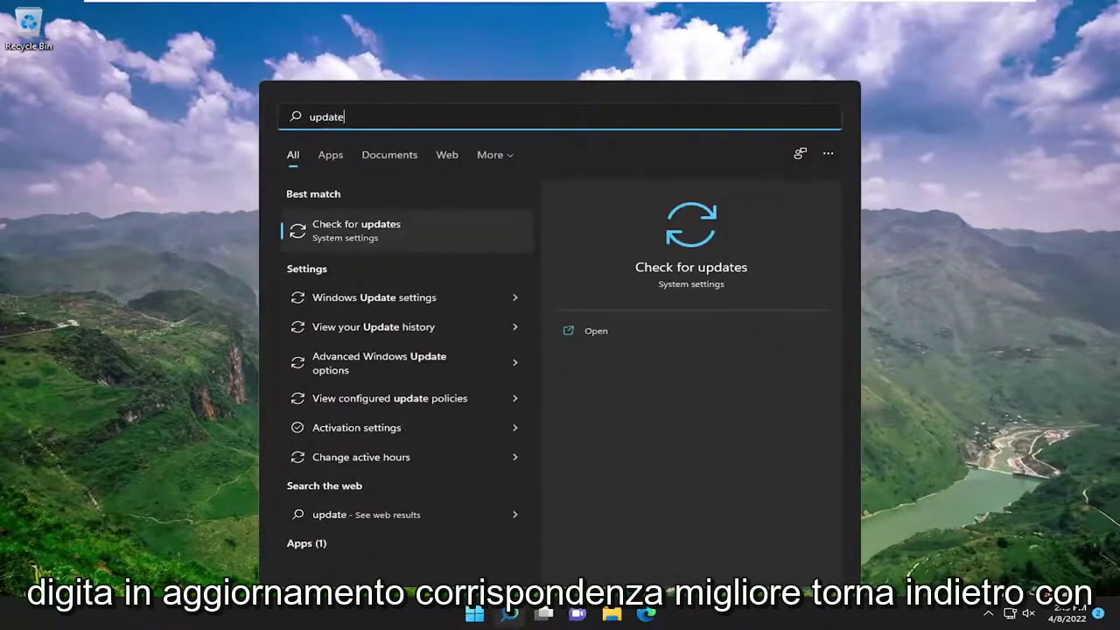
left_click(369, 226)
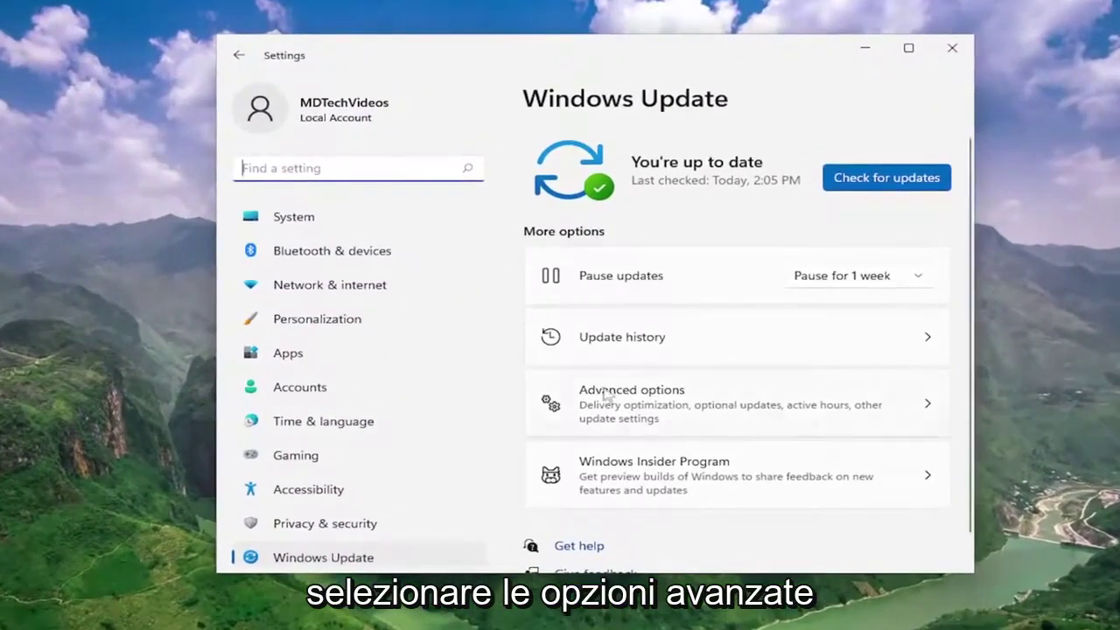
left_click(649, 402)
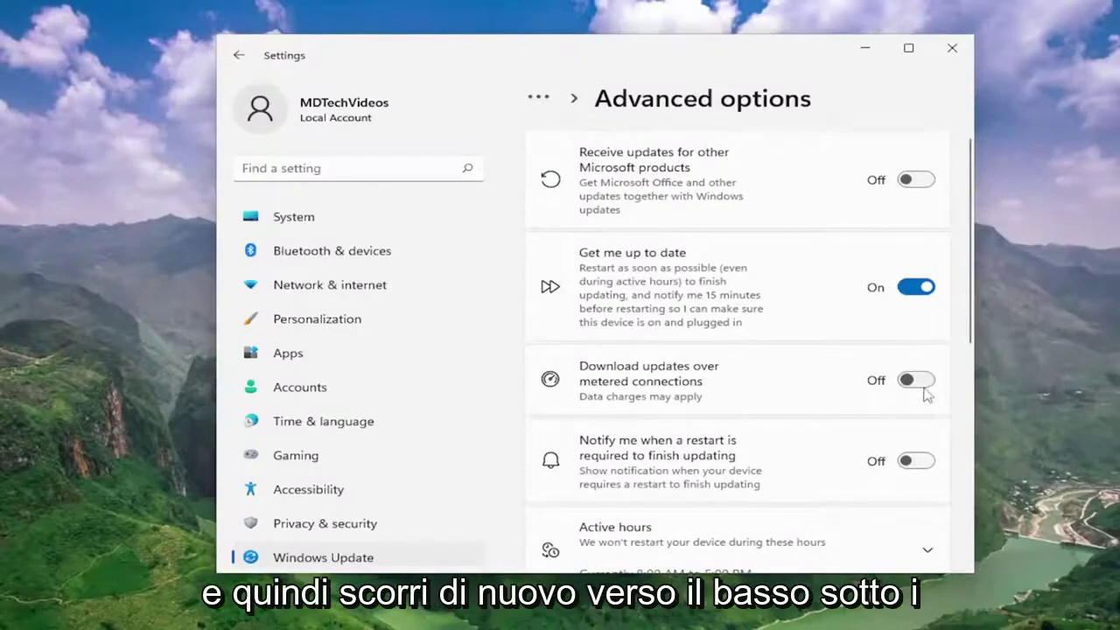
Step: In Delivery Optimization, switch 'Allow downloads from other PCs' Off
scroll(883, 395, "down", 2)
scroll(884, 395, "down", 1)
scroll(831, 401, "down", 1)
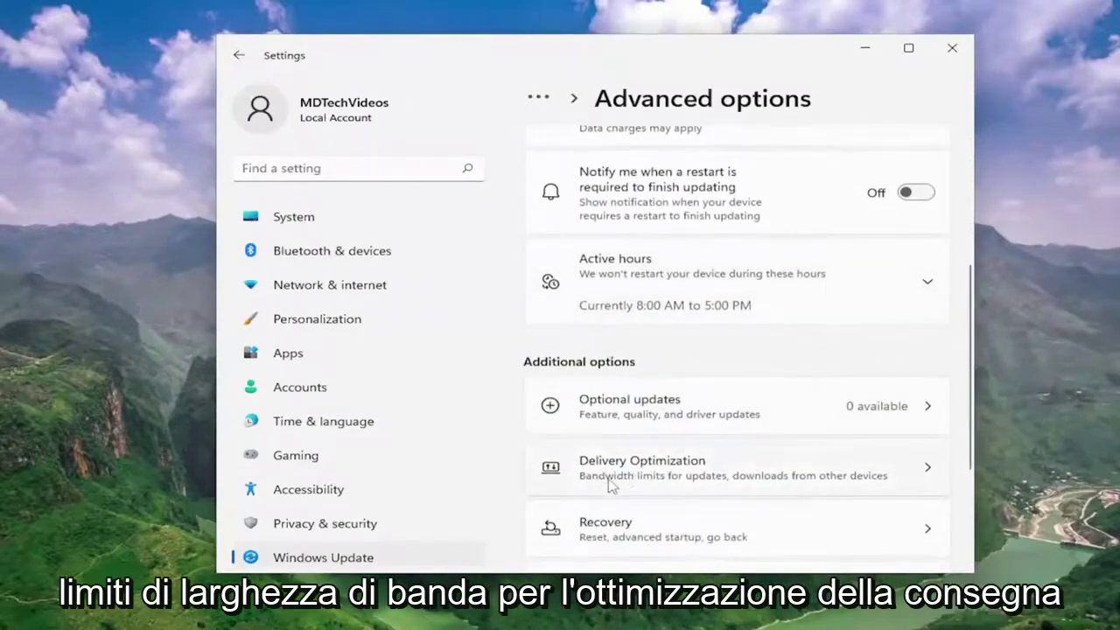
left_click(792, 475)
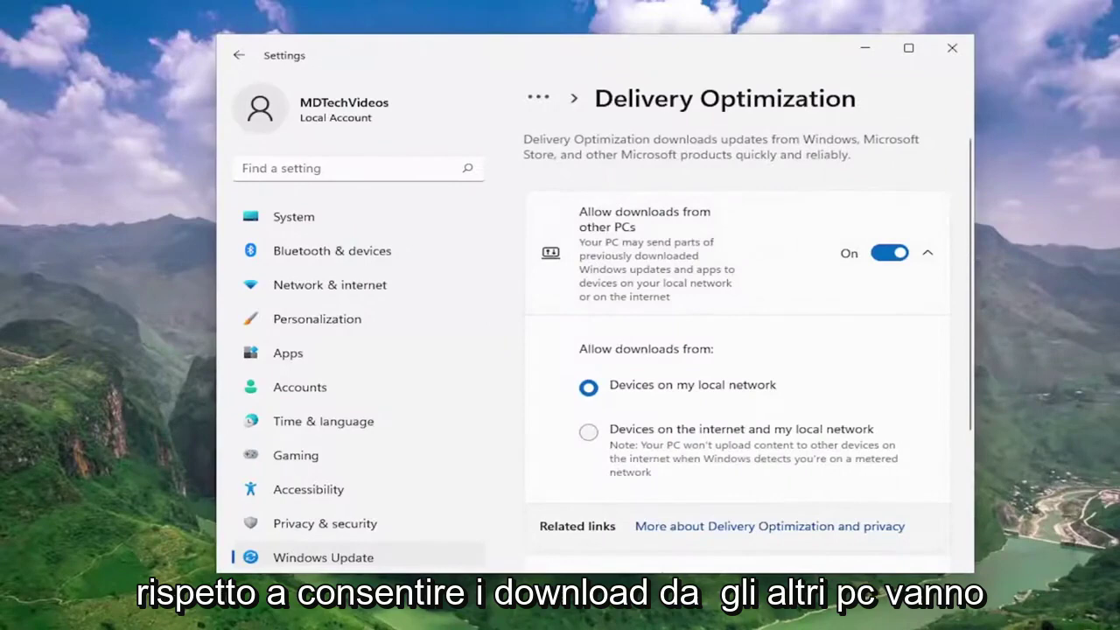
left_click(879, 255)
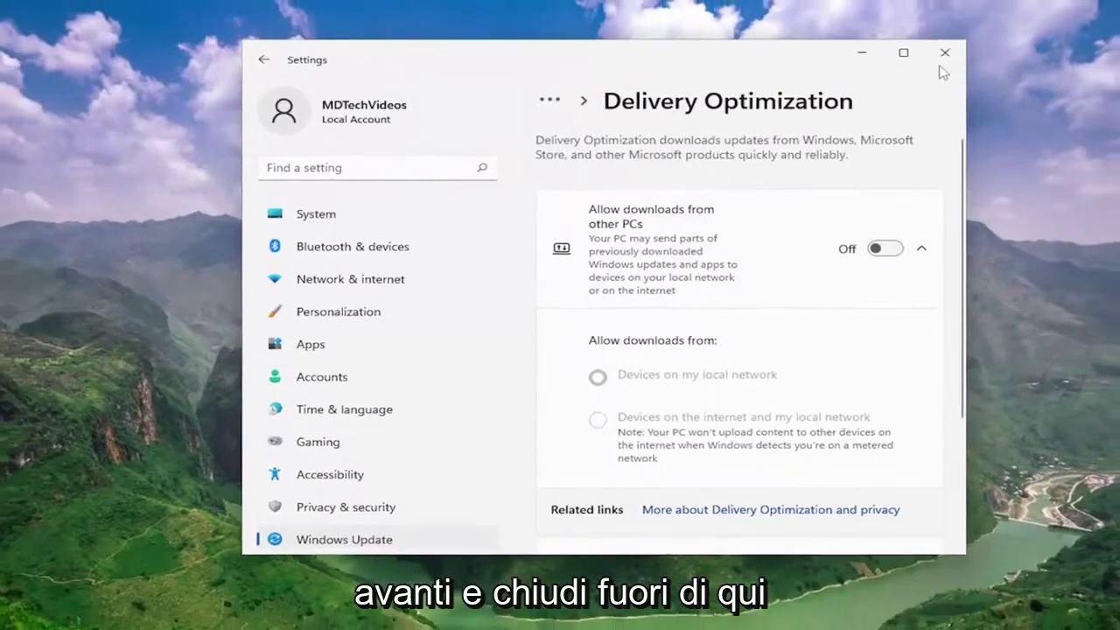
Step: Close Settings and launch Microsoft Store from a 'store' search
left_click(952, 48)
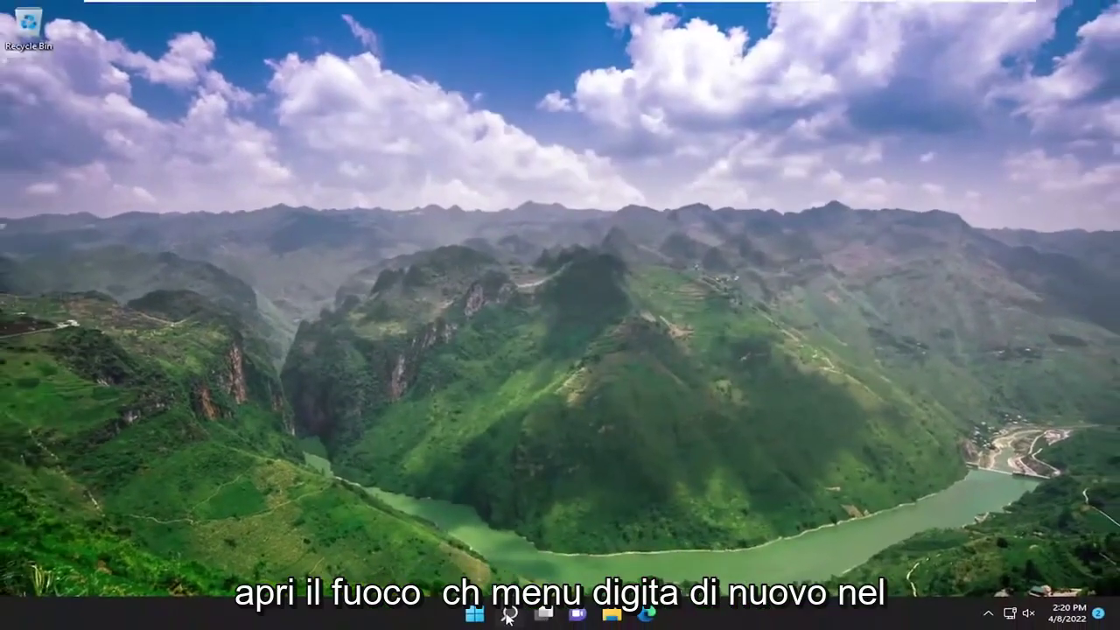
left_click(509, 614)
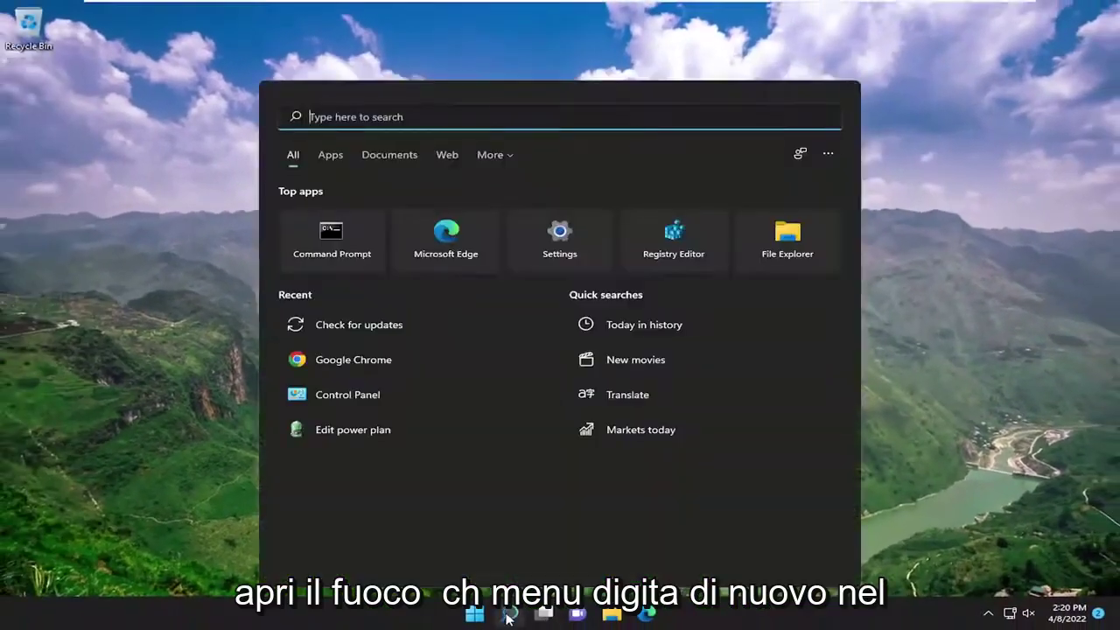
type("store")
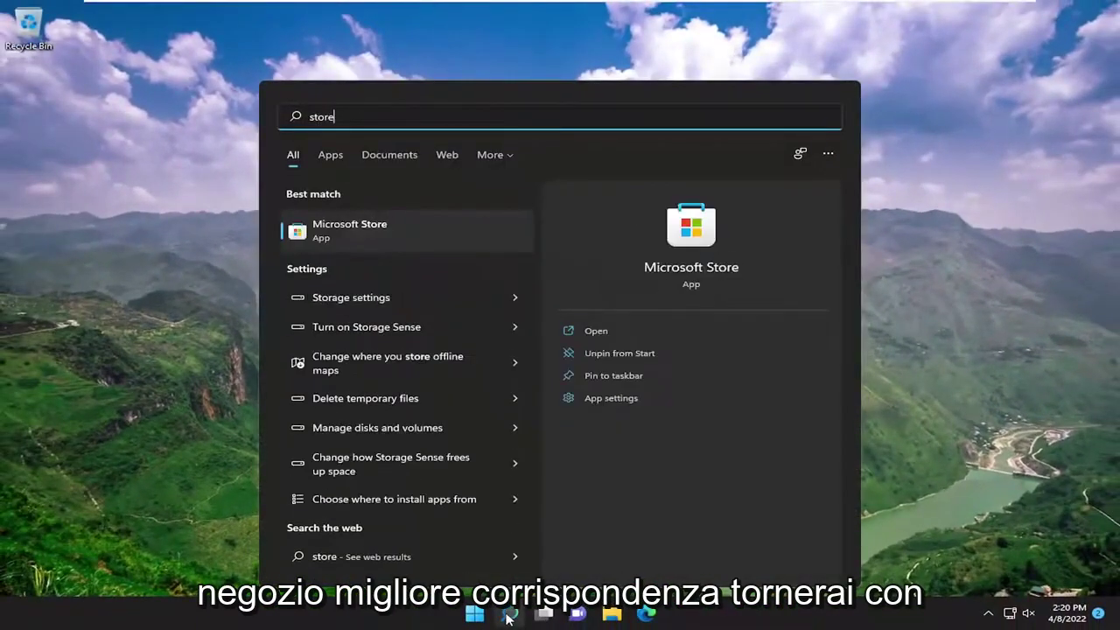
left_click(368, 230)
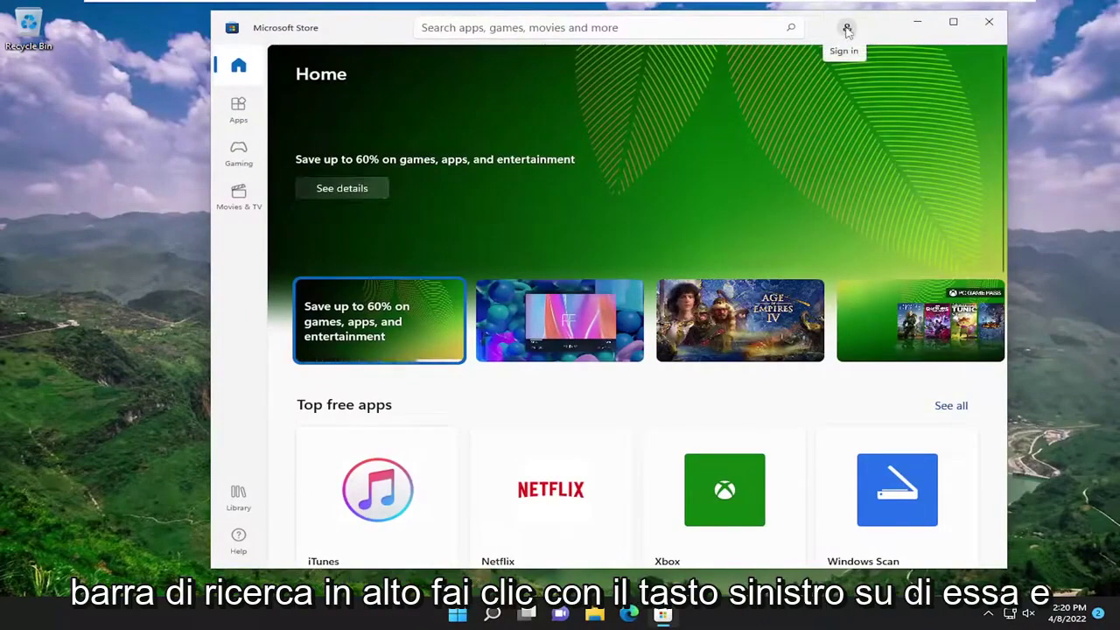
Step: Switch App updates off in the Store's App settings, then close the Store
left_click(847, 29)
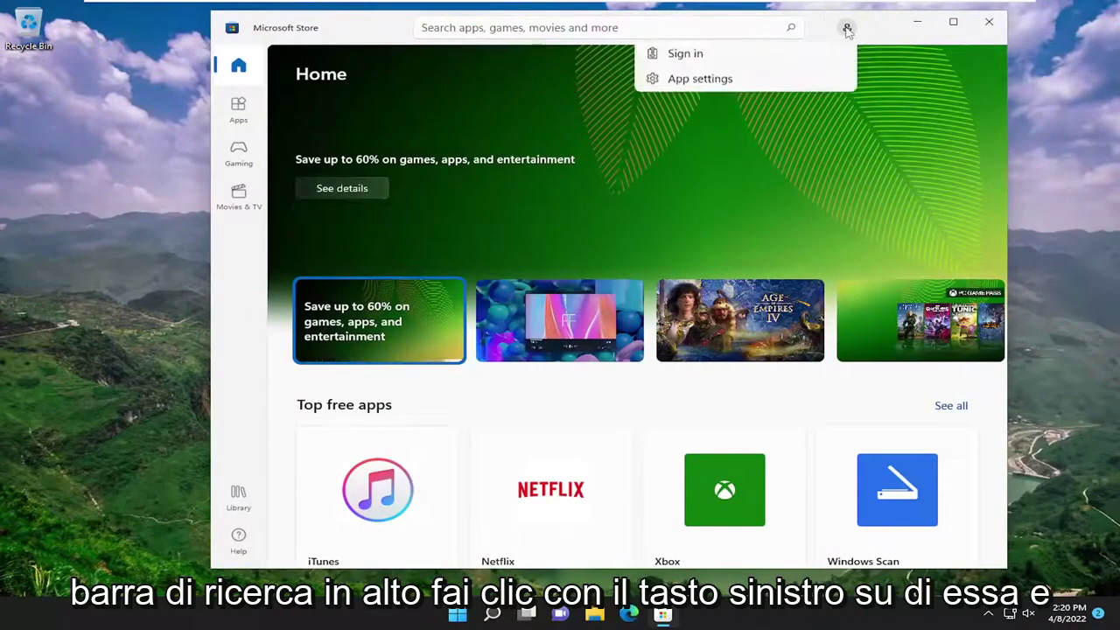
left_click(695, 79)
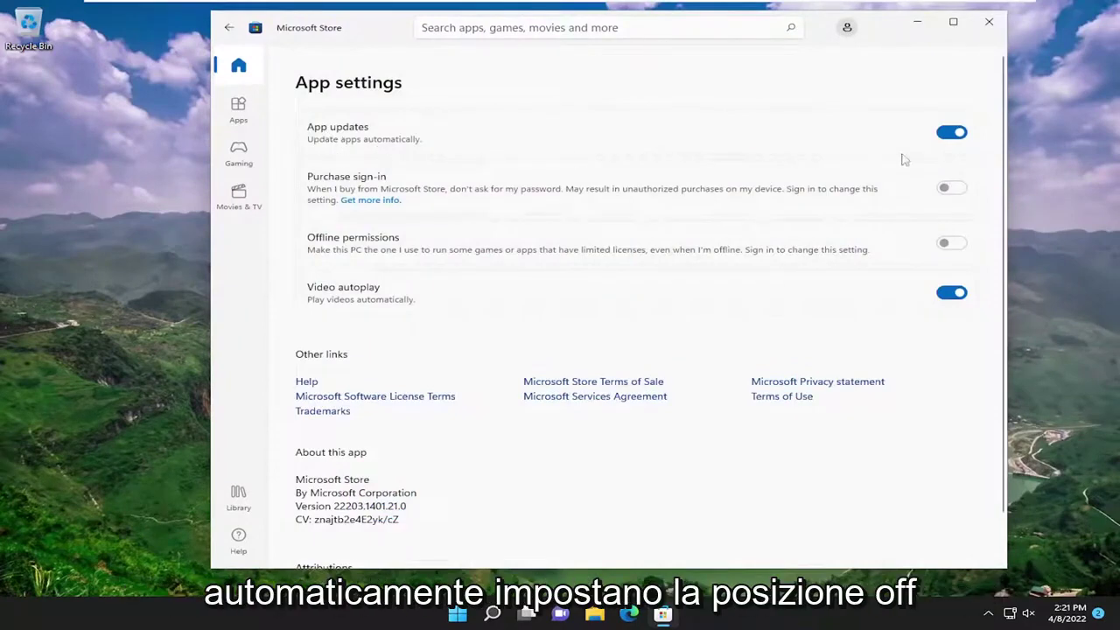
left_click(961, 136)
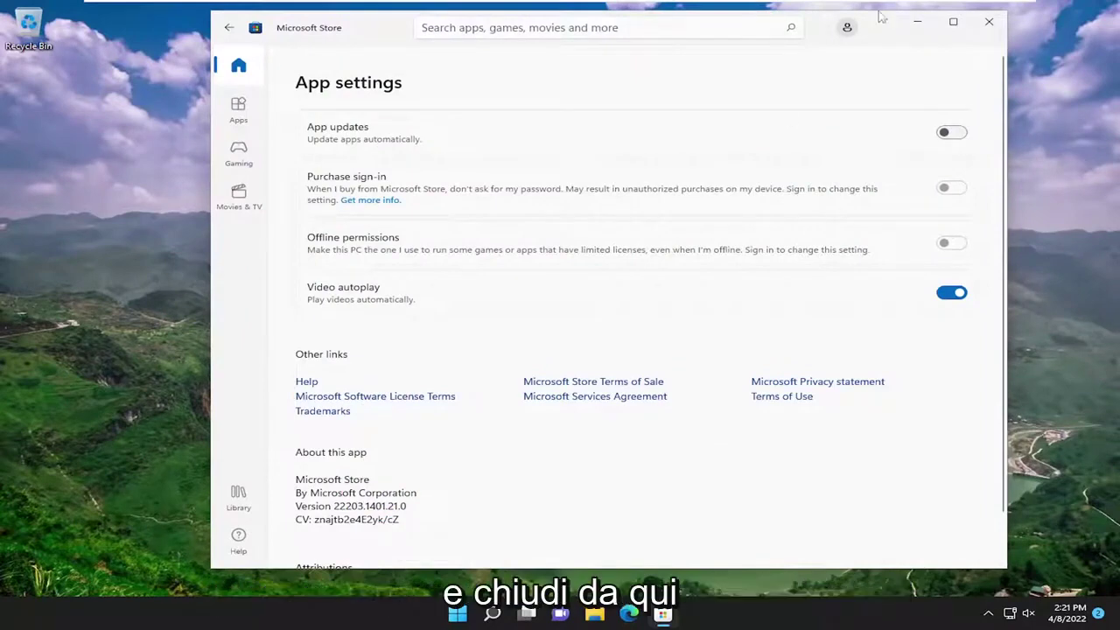
left_click(989, 21)
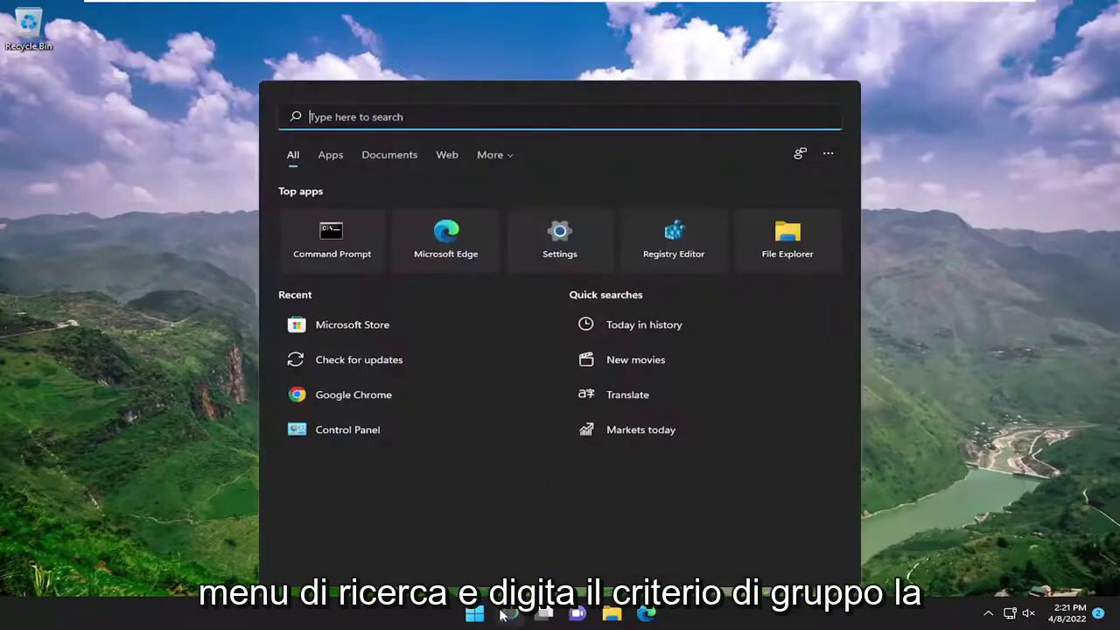
Step: Launch Edit group policy from a 'group policy' search, then move and enlarge its window
type("group")
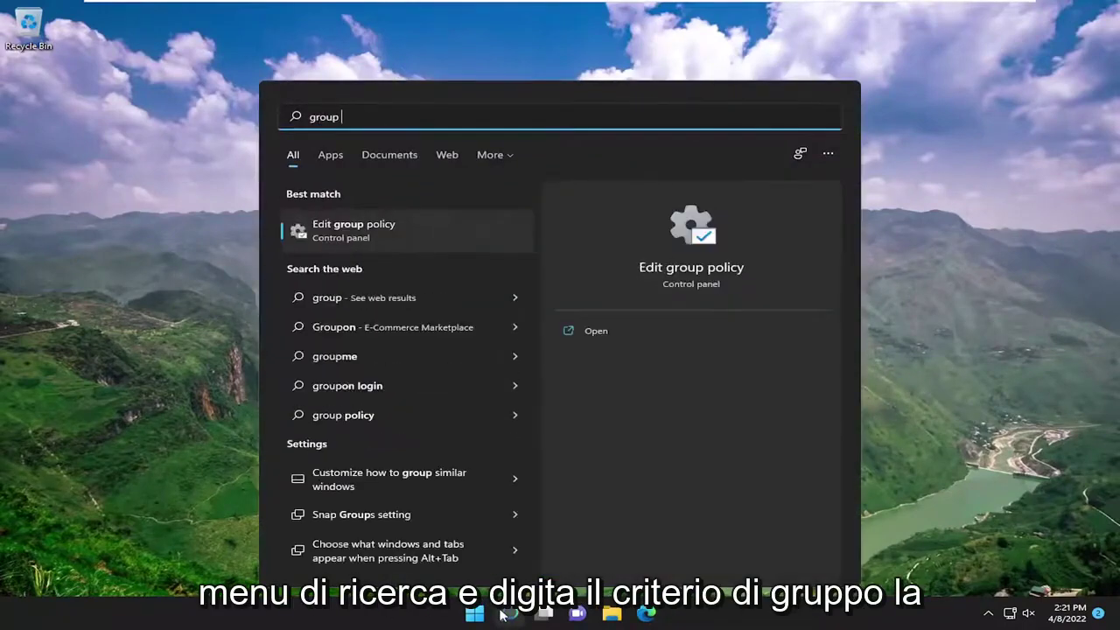
type(" policy")
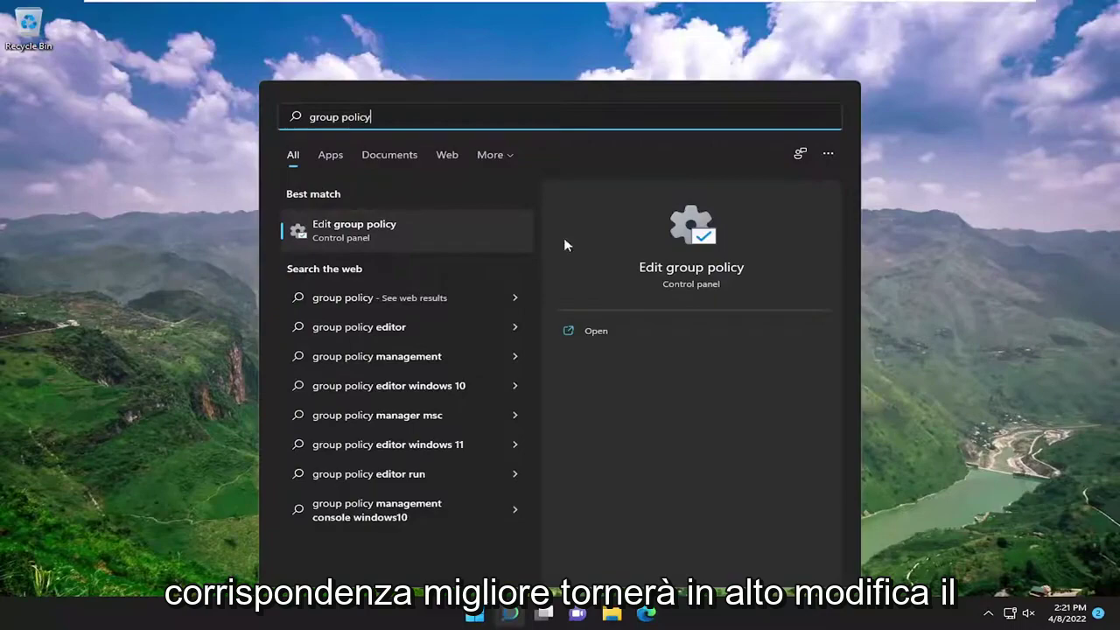
left_click(407, 230)
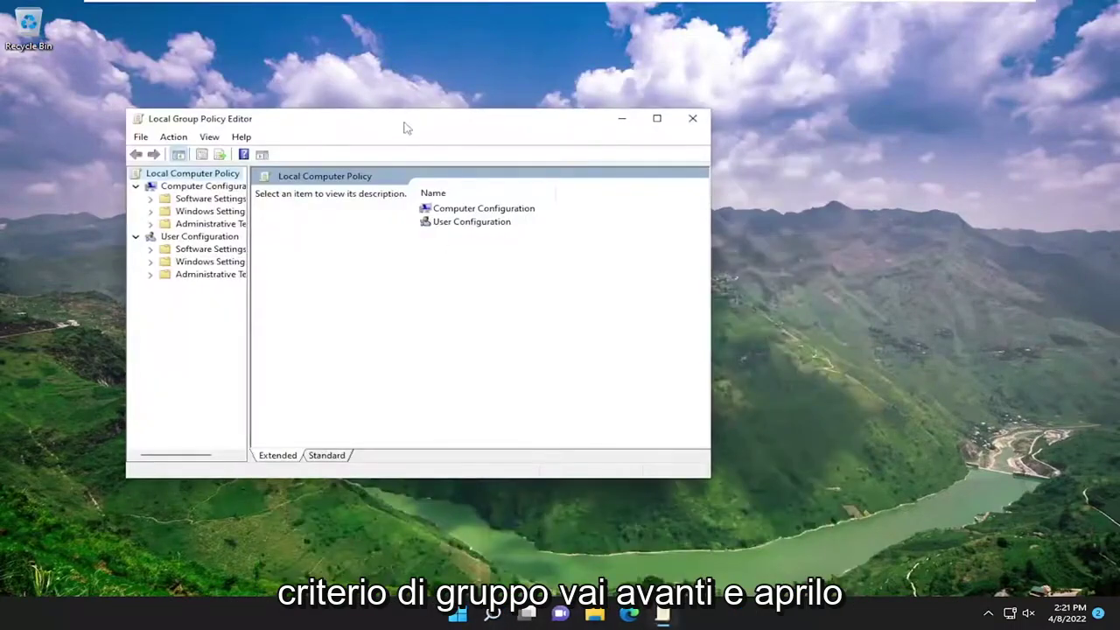
left_click_drag(404, 127, 508, 92)
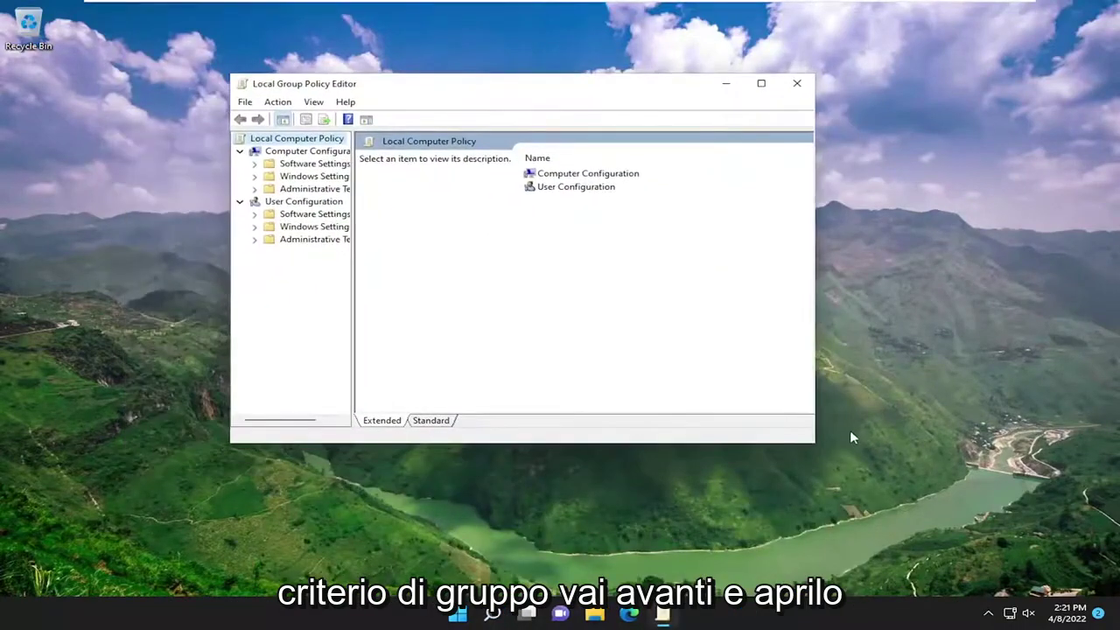
left_click_drag(816, 446, 925, 496)
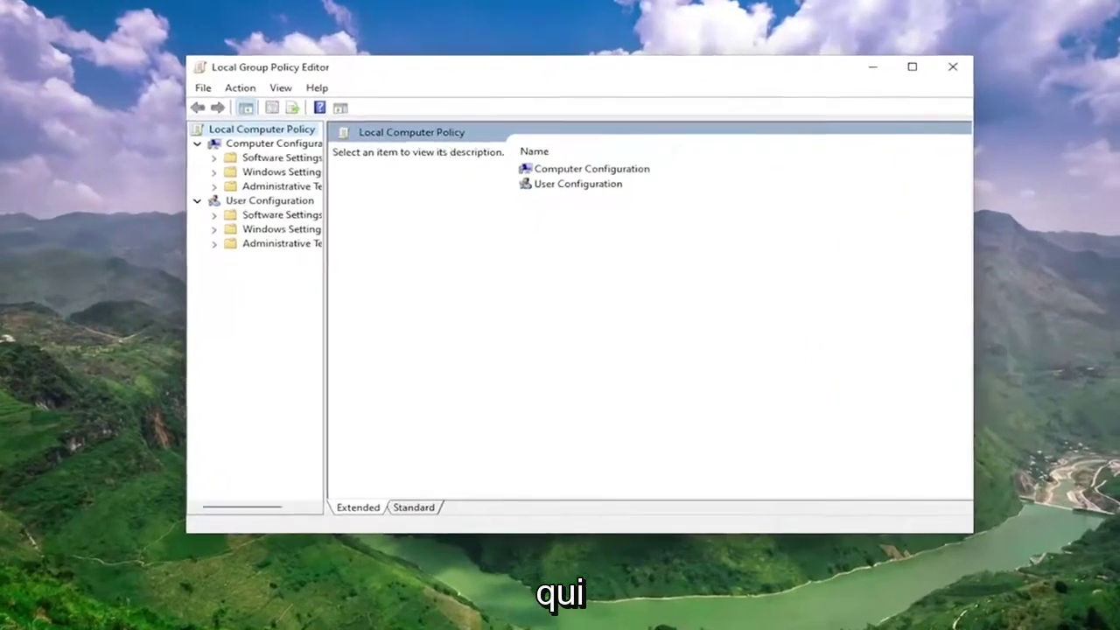
Step: Go to Computer Configuration > Administrative Templates > Windows Components > Delivery Optimization
left_click(255, 140)
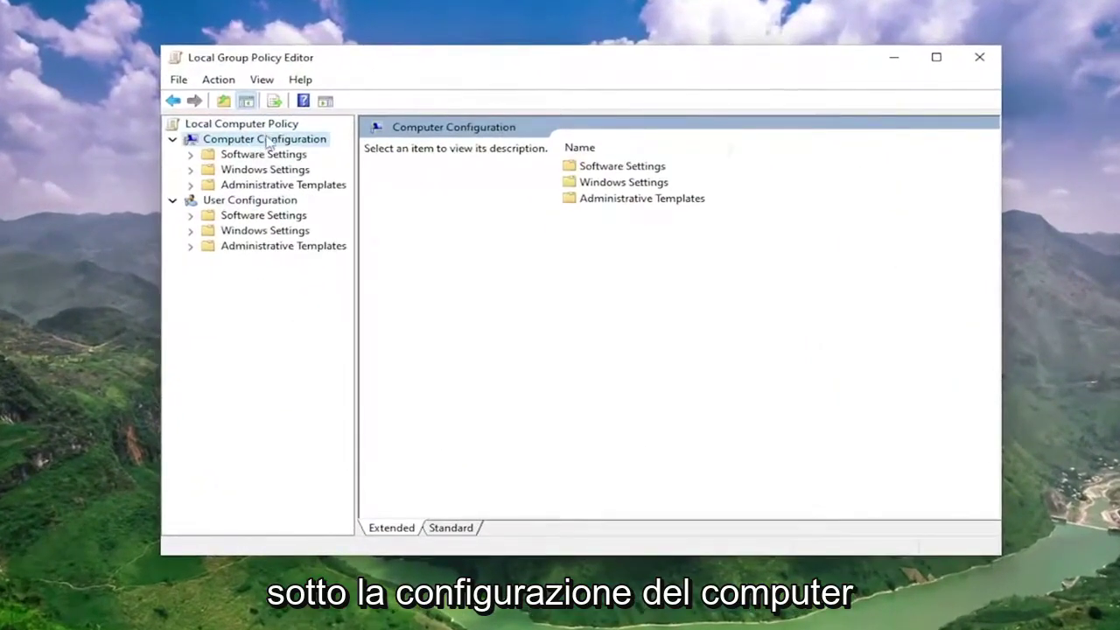
double_click(266, 186)
double_click(263, 187)
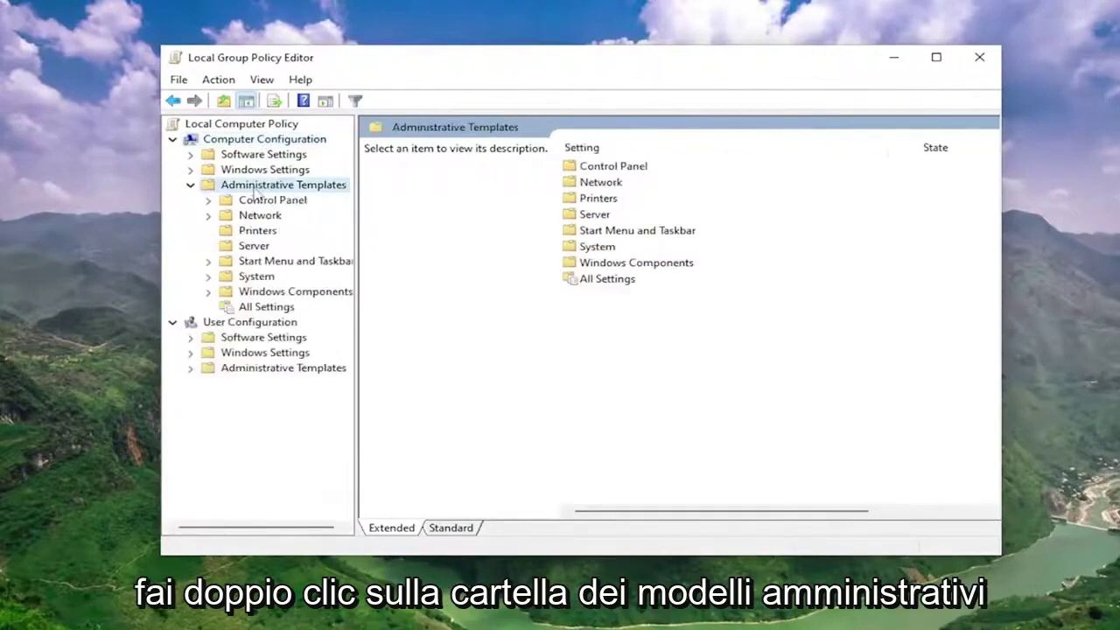
double_click(280, 292)
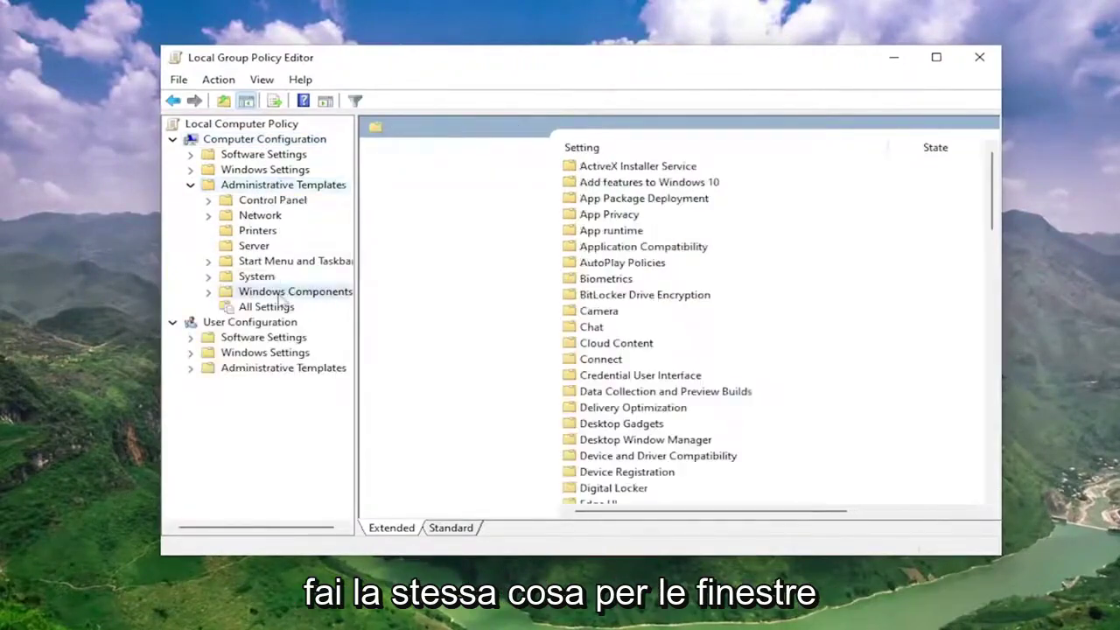
left_click_drag(354, 286, 413, 286)
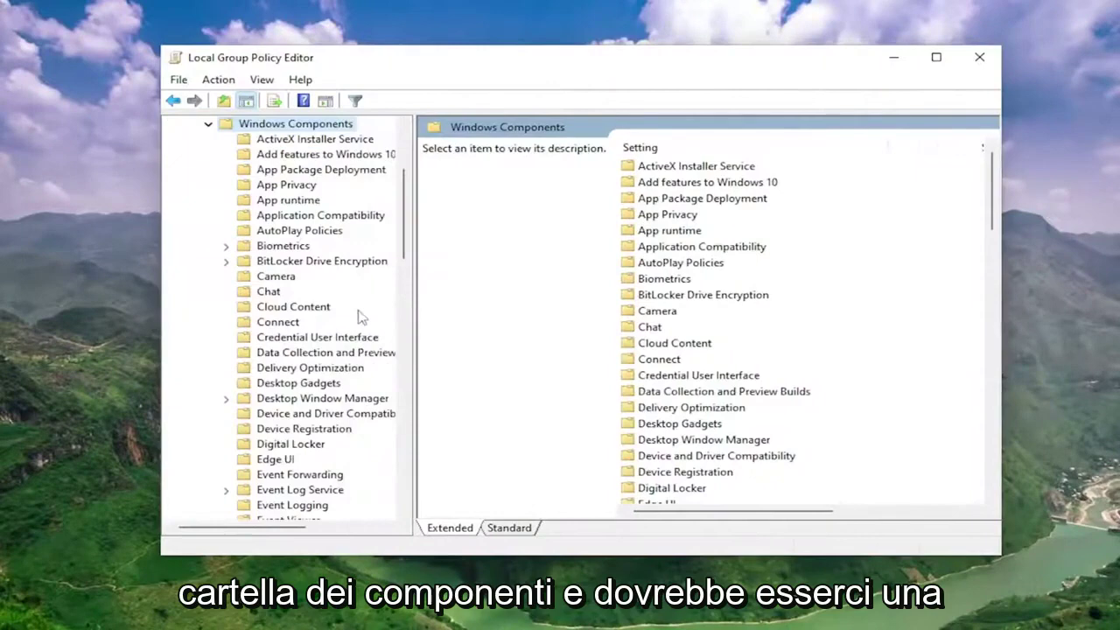
left_click(293, 370)
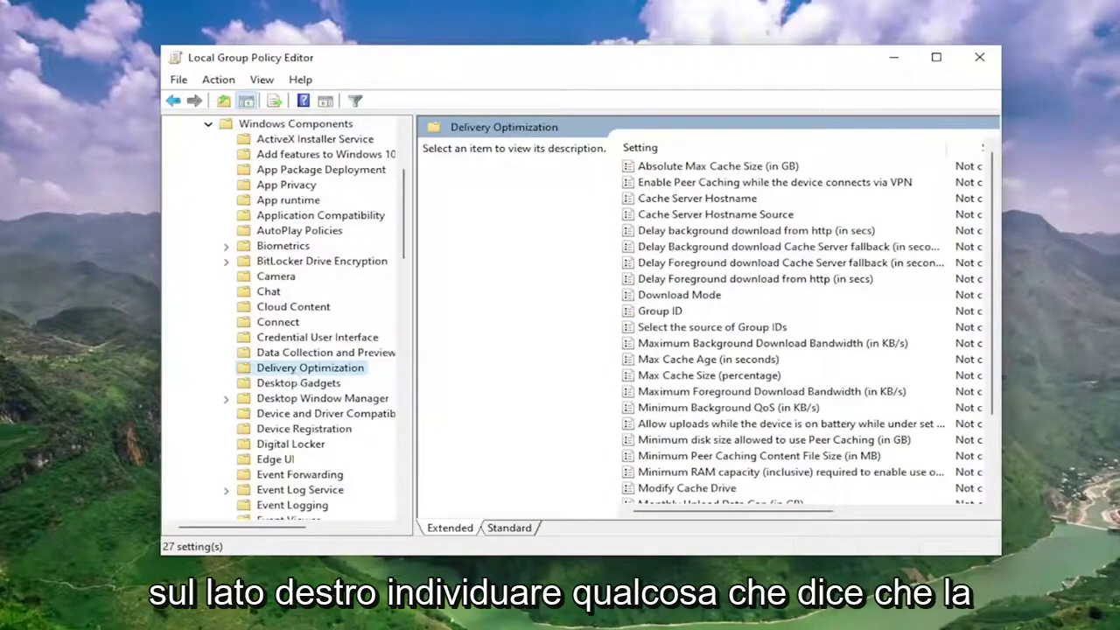
Step: Set the Download Mode policy to Enabled with Simple (99) mode, and apply it
left_click(674, 298)
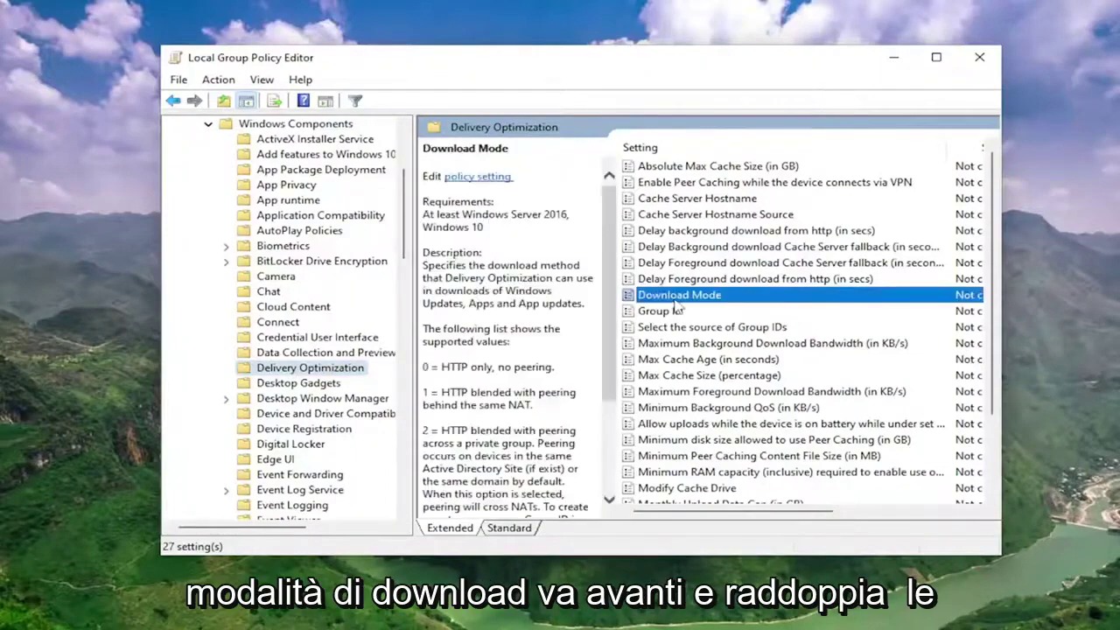
double_click(678, 295)
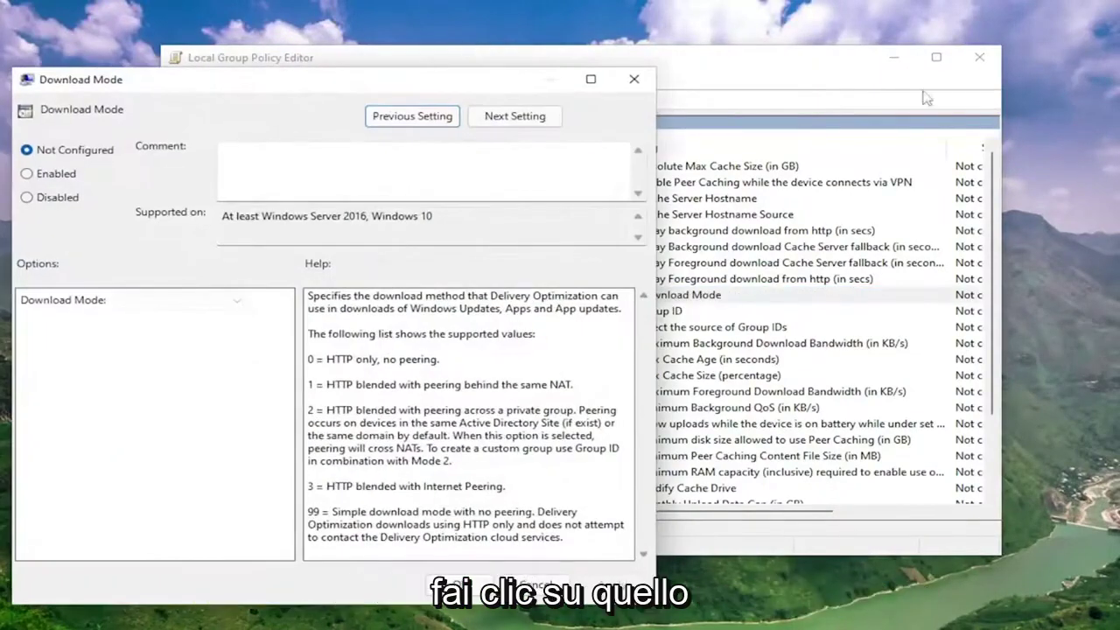
left_click_drag(378, 79, 600, 62)
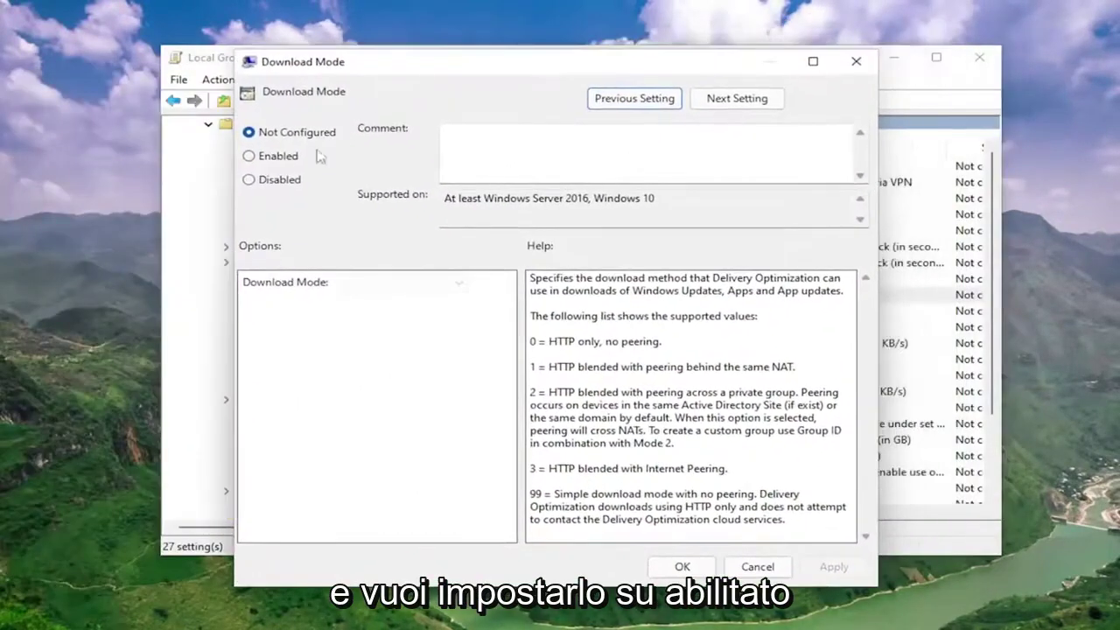
left_click(278, 157)
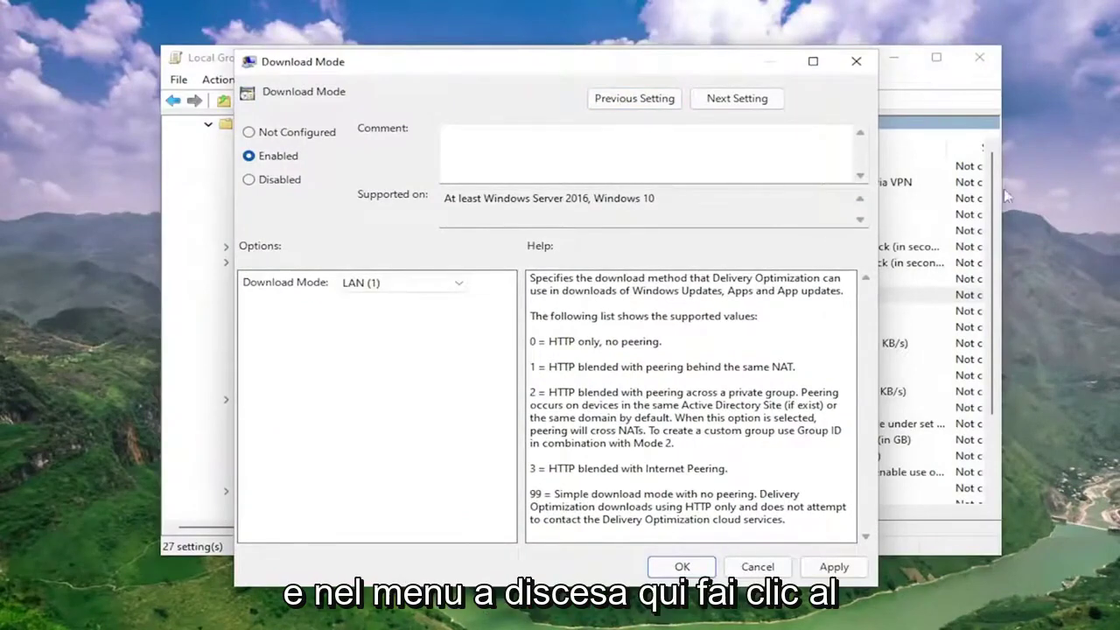
left_click(416, 280)
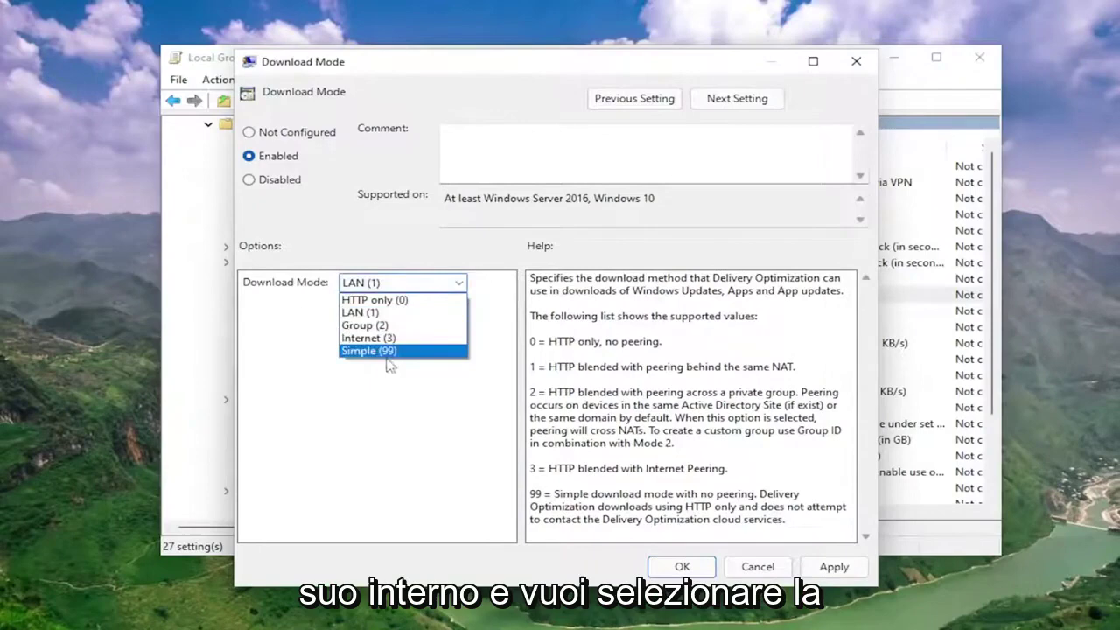
left_click(387, 351)
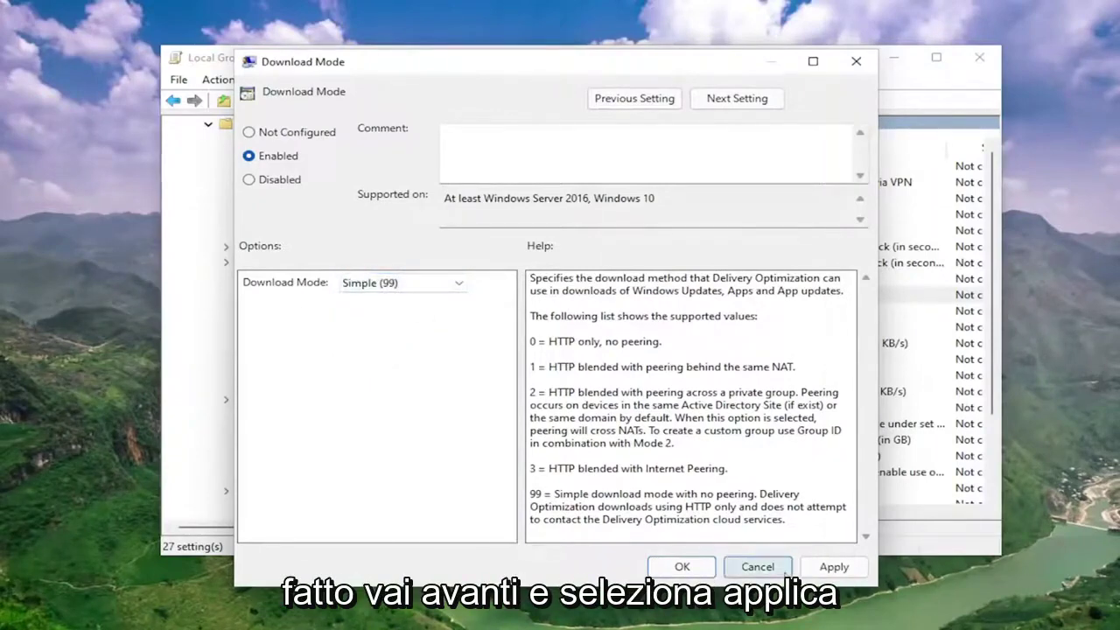
left_click(834, 567)
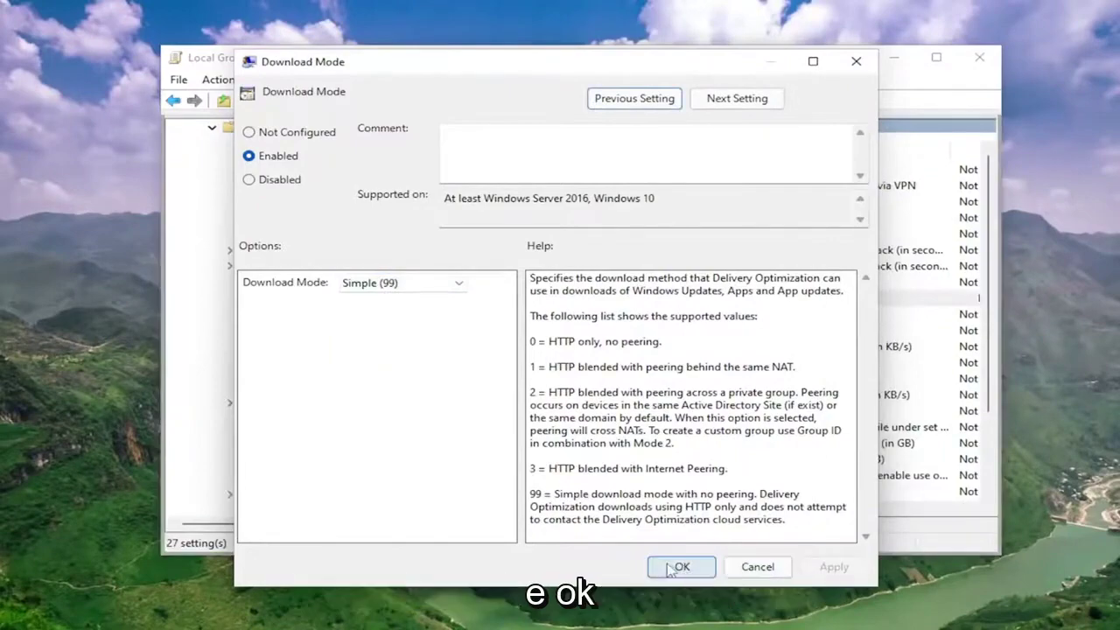
left_click(682, 567)
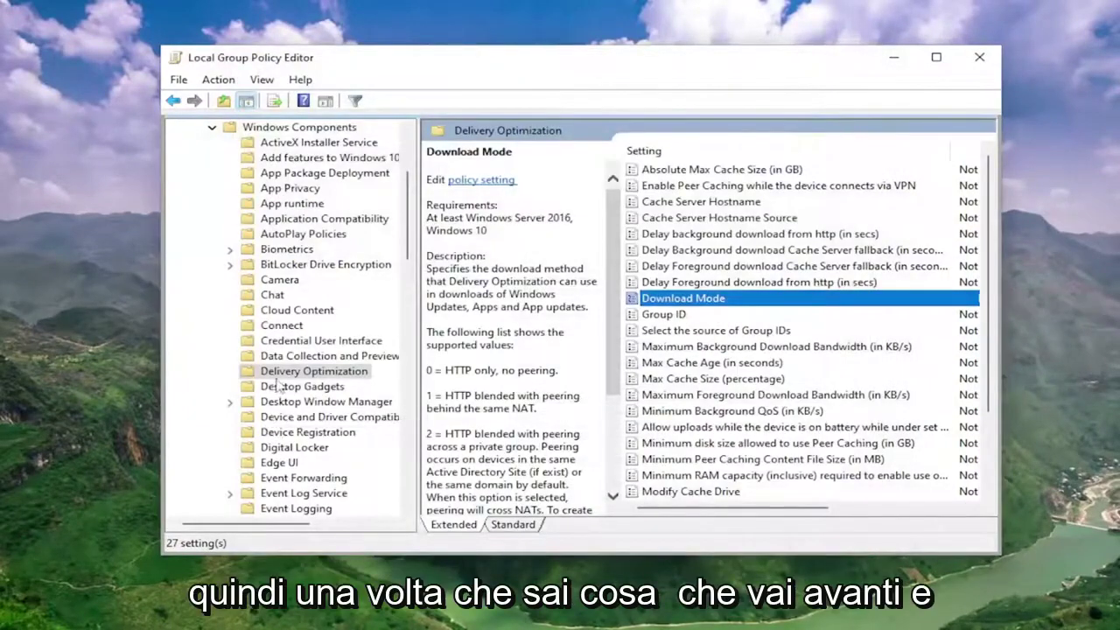
Step: Collapse Windows Components and list the BITS policies under Administrative Templates > Network
scroll(223, 250, "up", 2)
left_click(212, 220)
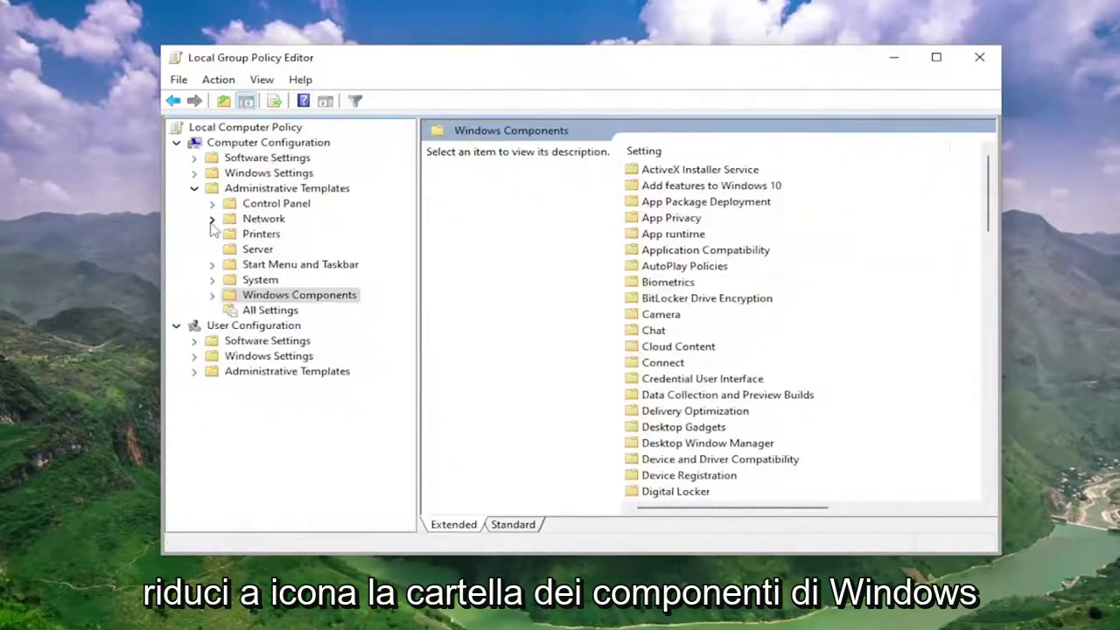
left_click(257, 221)
double_click(262, 219)
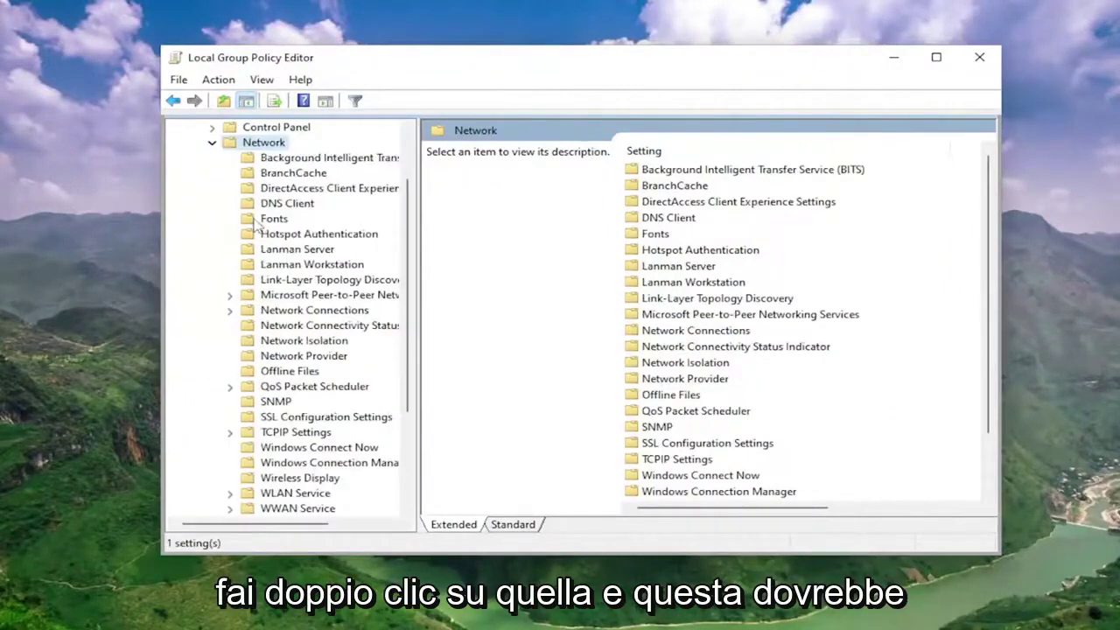
left_click(311, 163)
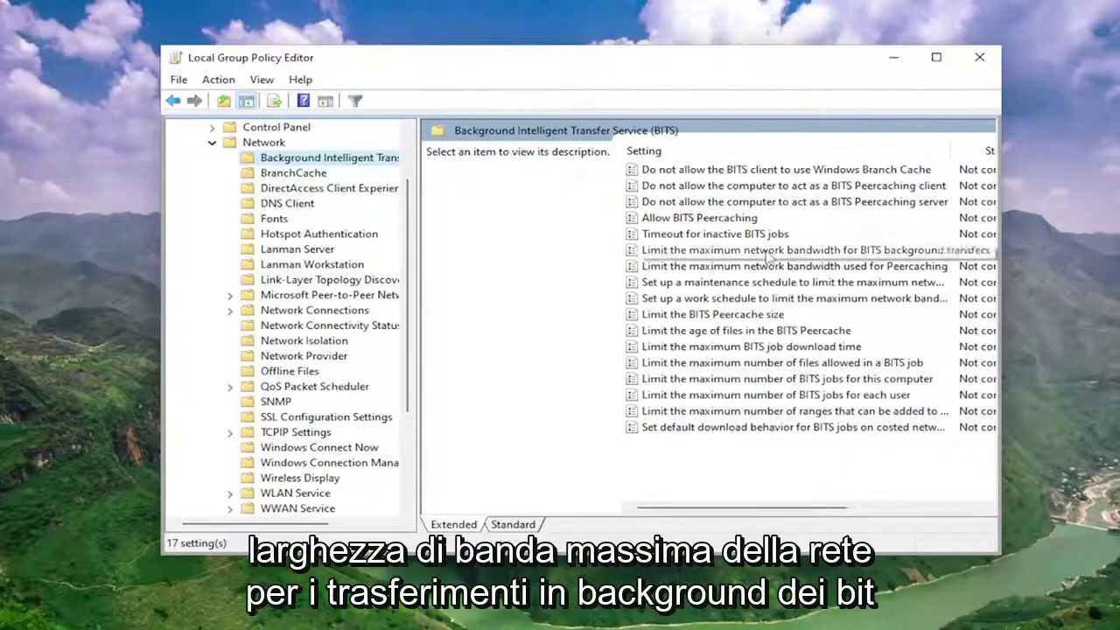
Step: Enable 'Limit the maximum network bandwidth for BITS background transfers': 10 Kbps 8 AM–5 PM, 20 Kbps otherwise
double_click(768, 251)
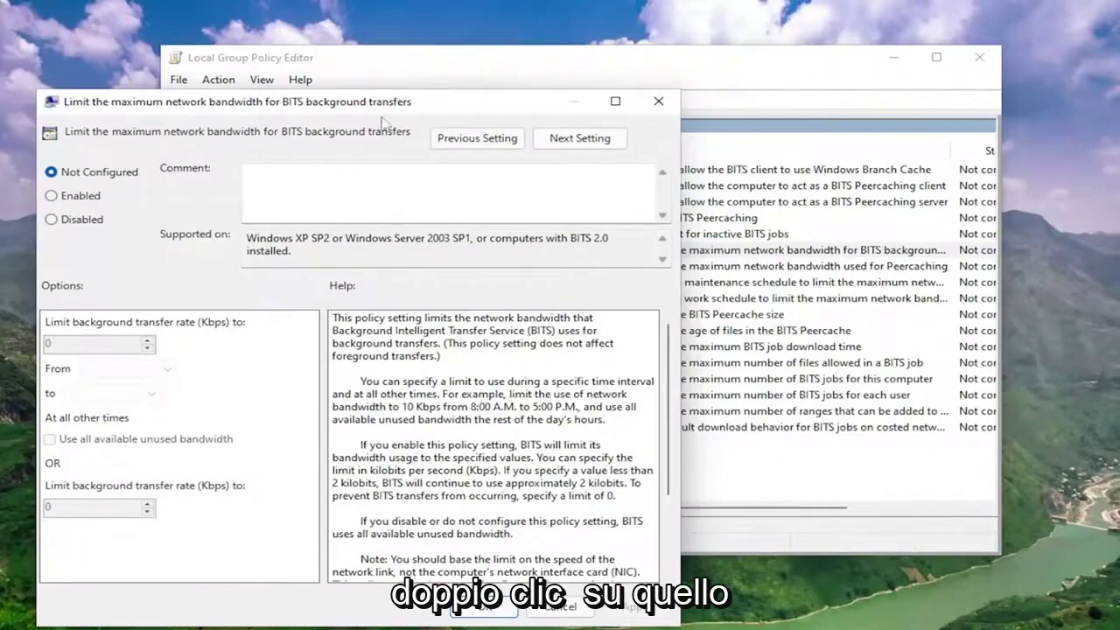
left_click_drag(392, 109, 588, 59)
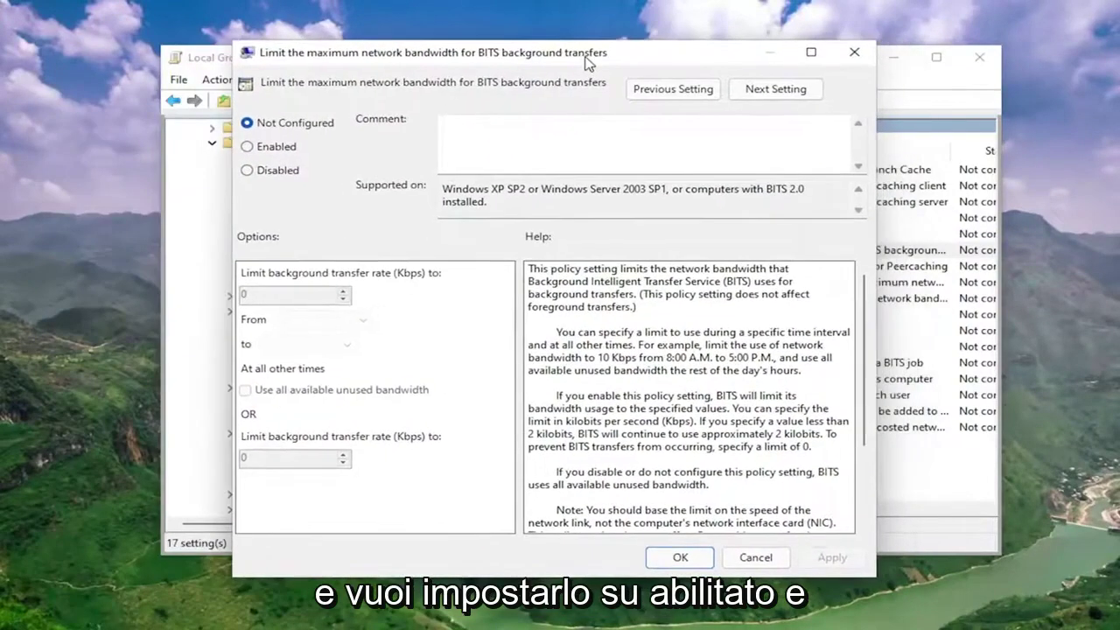
left_click(246, 147)
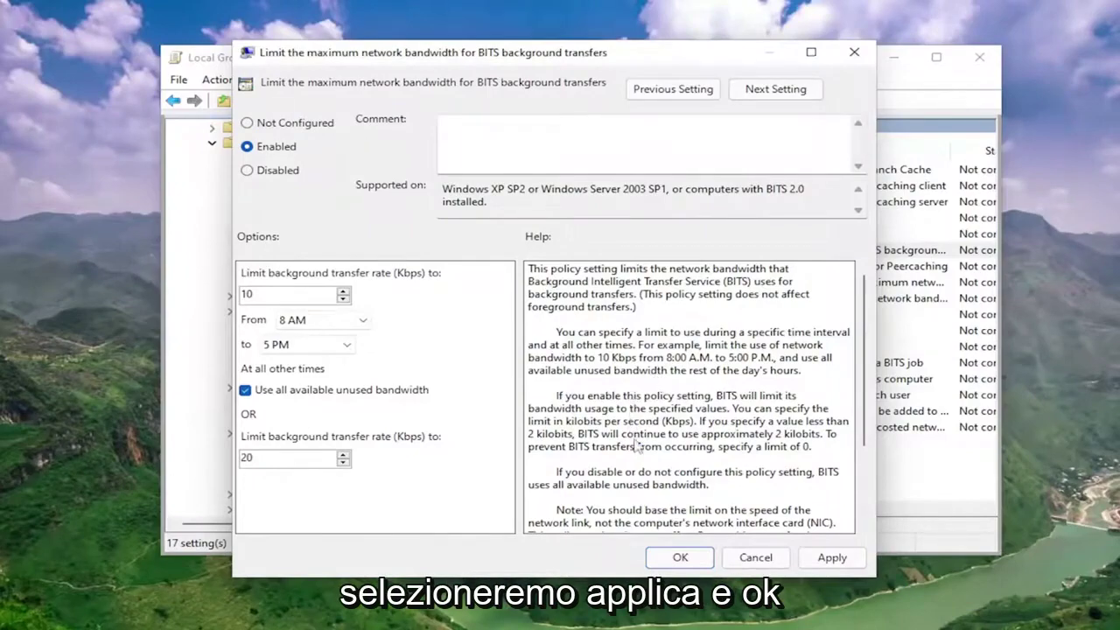
left_click(832, 558)
left_click(681, 558)
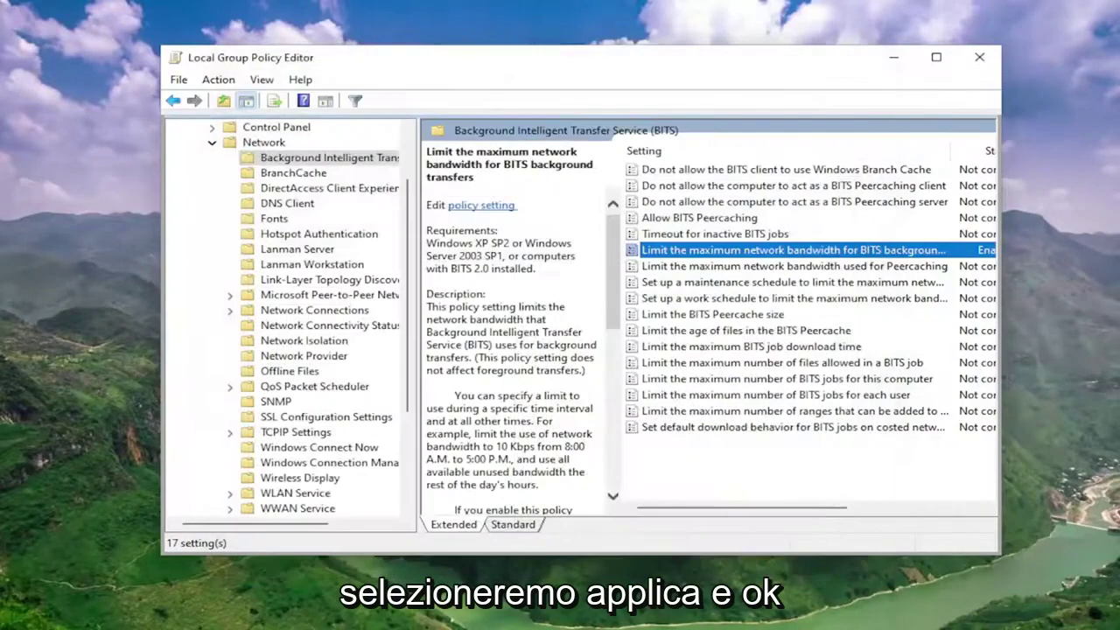
Step: Collapse the policy tree back to the Local Computer Policy root
scroll(210, 200, "up", 2)
left_click(212, 218)
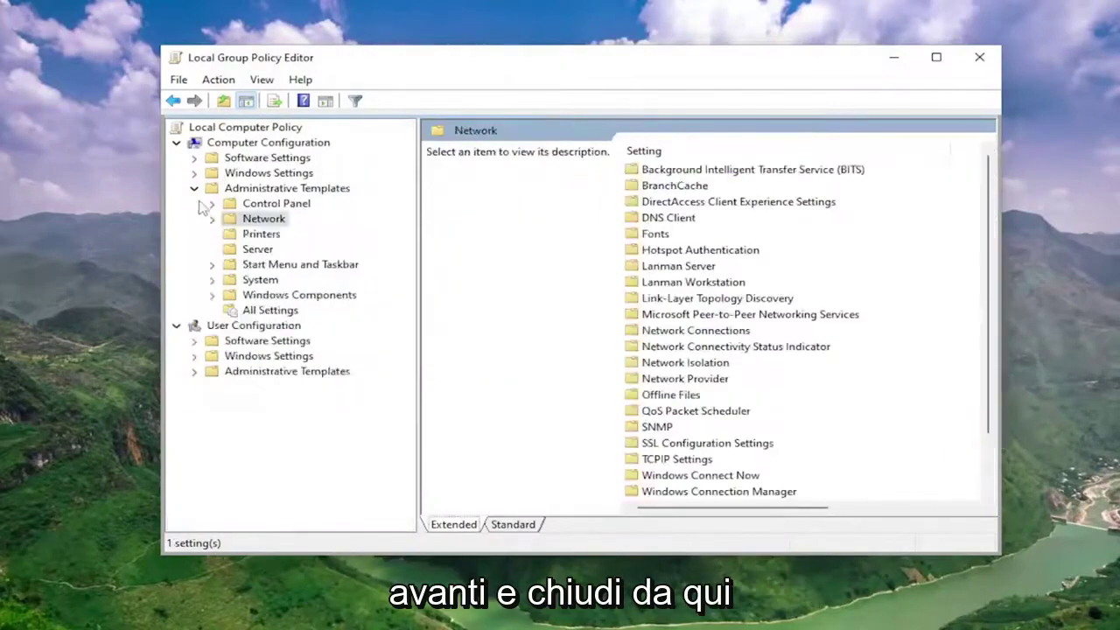
left_click(194, 188)
left_click(176, 141)
left_click(201, 127)
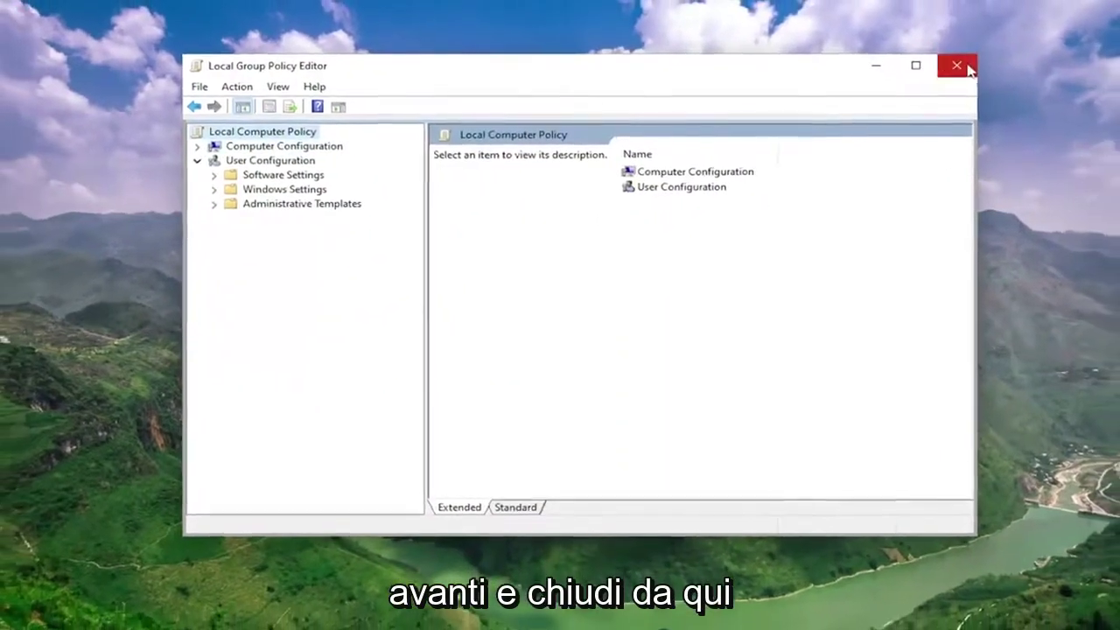
Step: Close Group Policy Editor and restart Windows from the Win+X menu
left_click(972, 60)
right_click(473, 615)
mouse_move(461, 558)
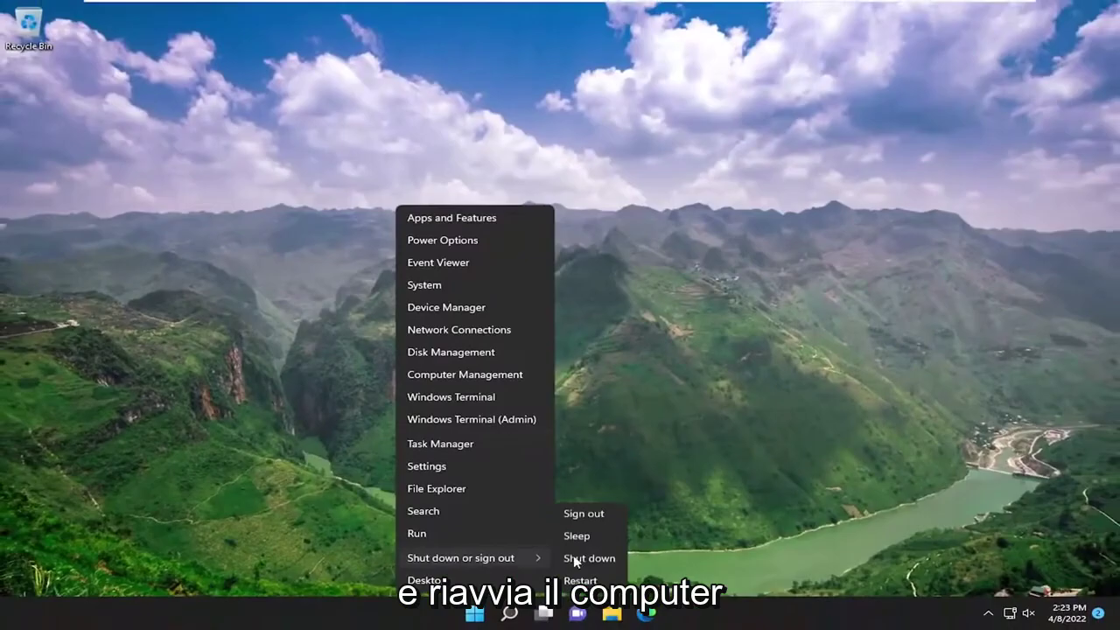
left_click(595, 581)
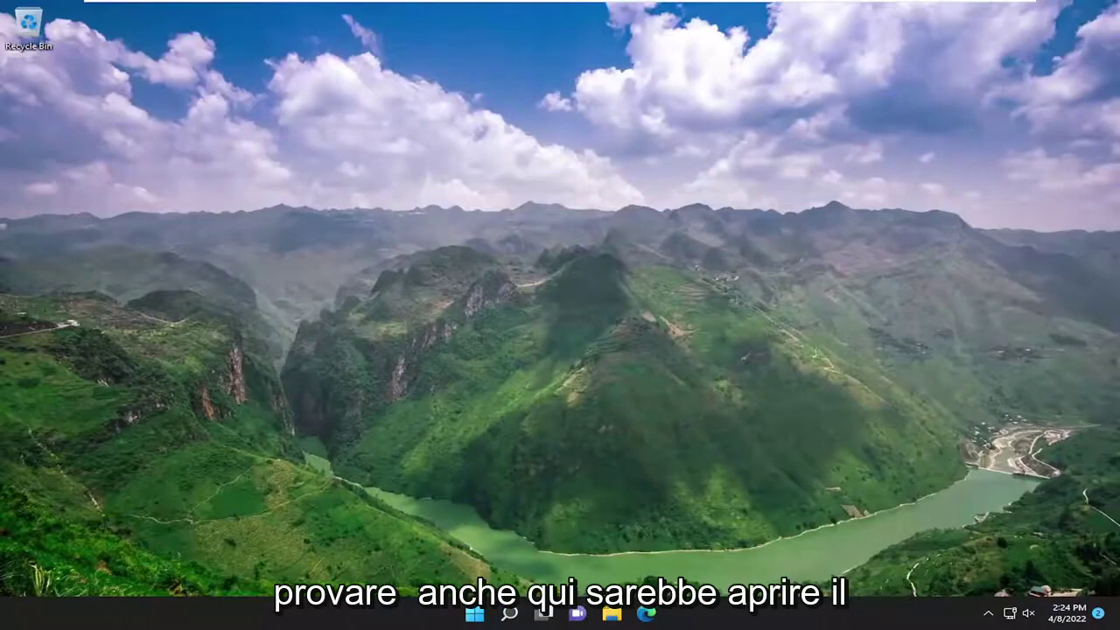
Step: Launch Command Prompt as administrator from a 'cmd' search and run sfc /scannow
left_click(510, 613)
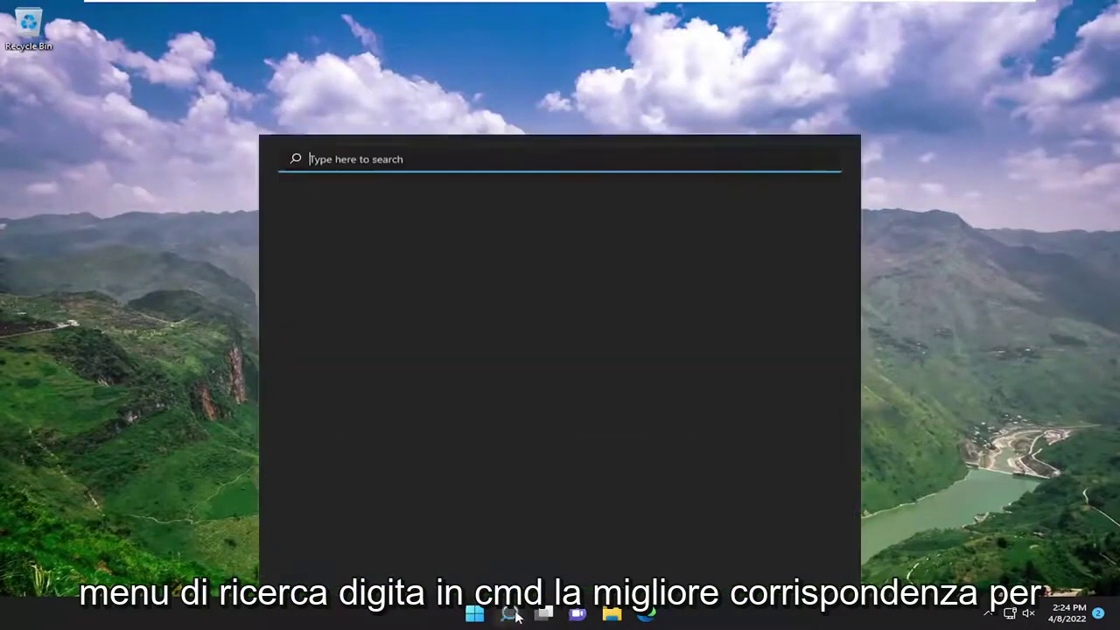
type("cmd")
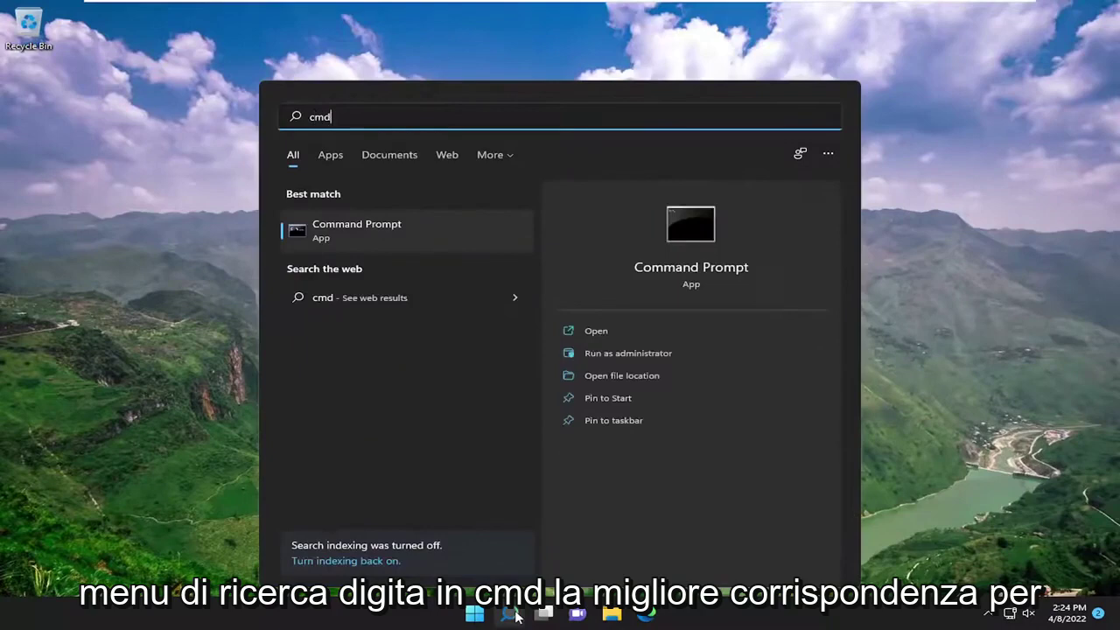
right_click(349, 230)
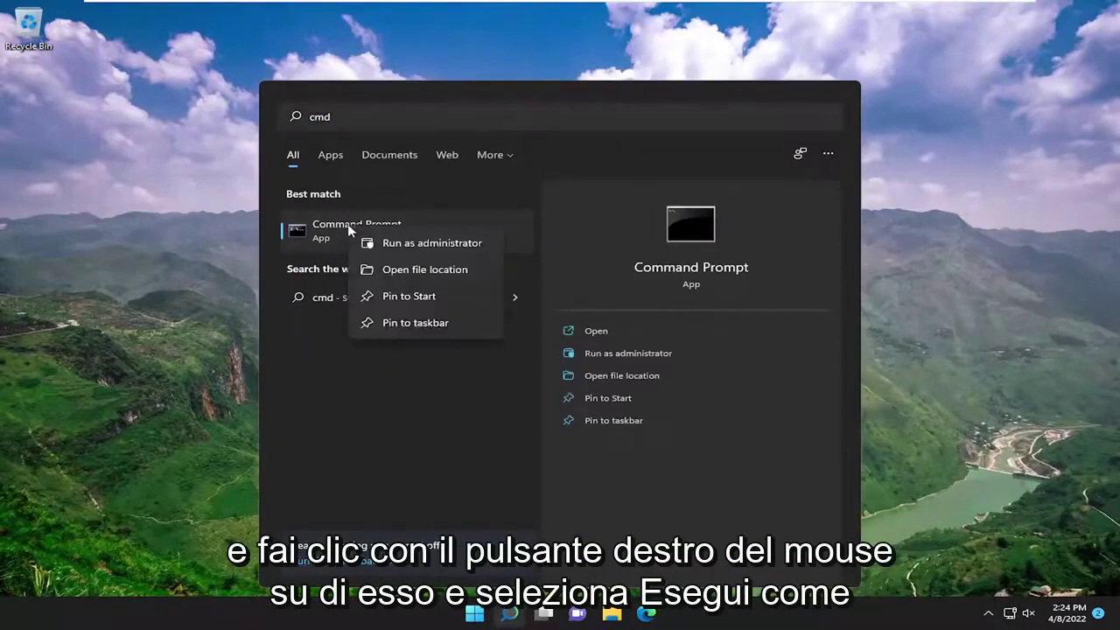
left_click(426, 245)
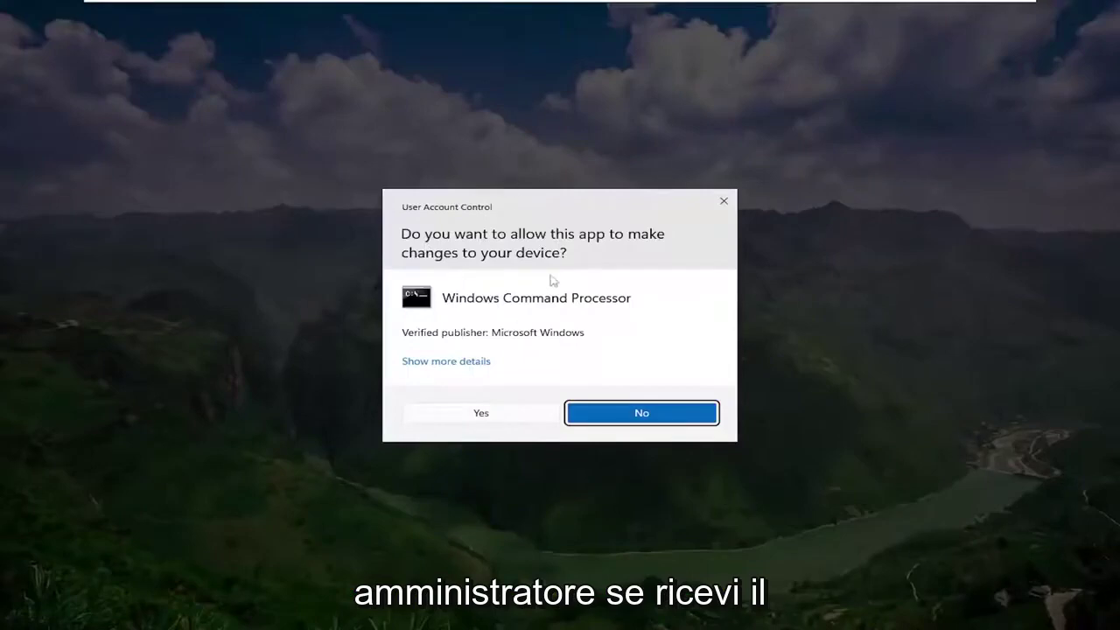
left_click(470, 418)
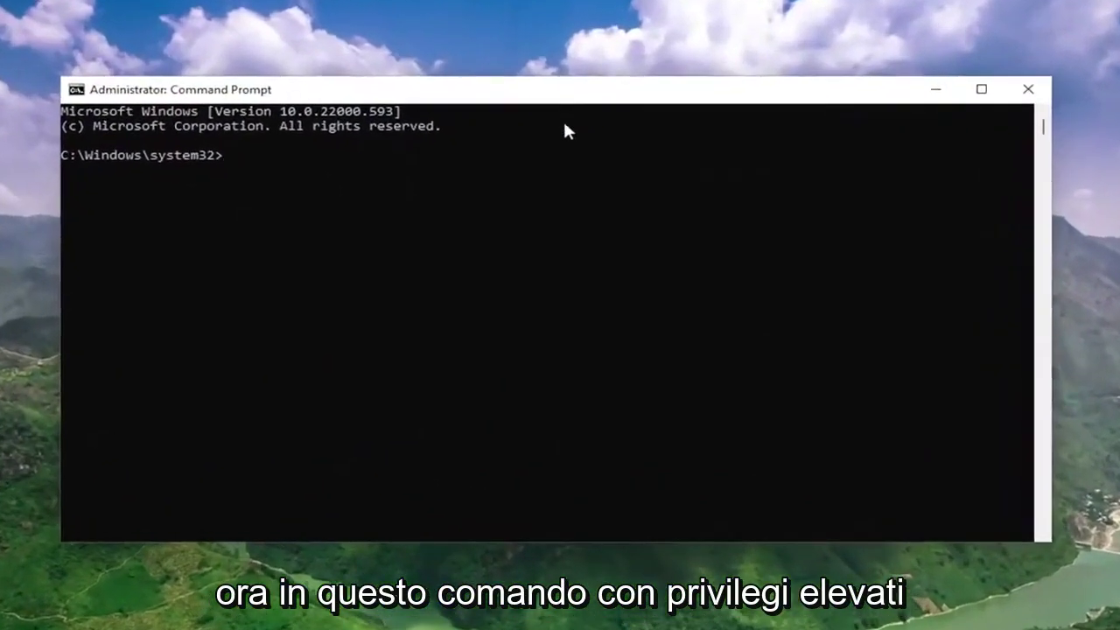
type("sf")
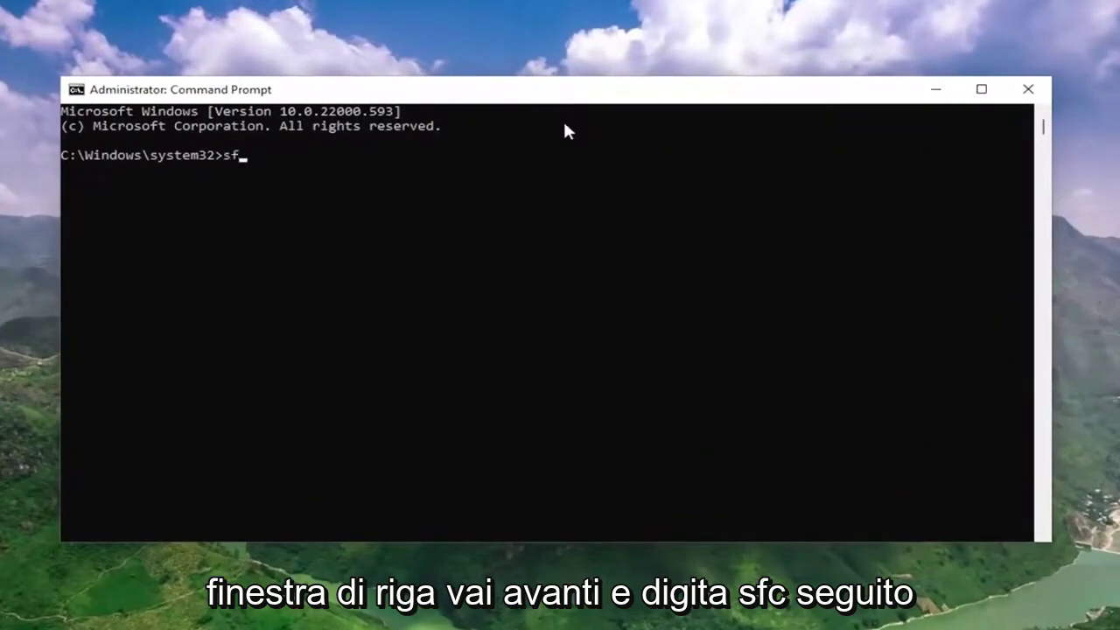
type("c /s")
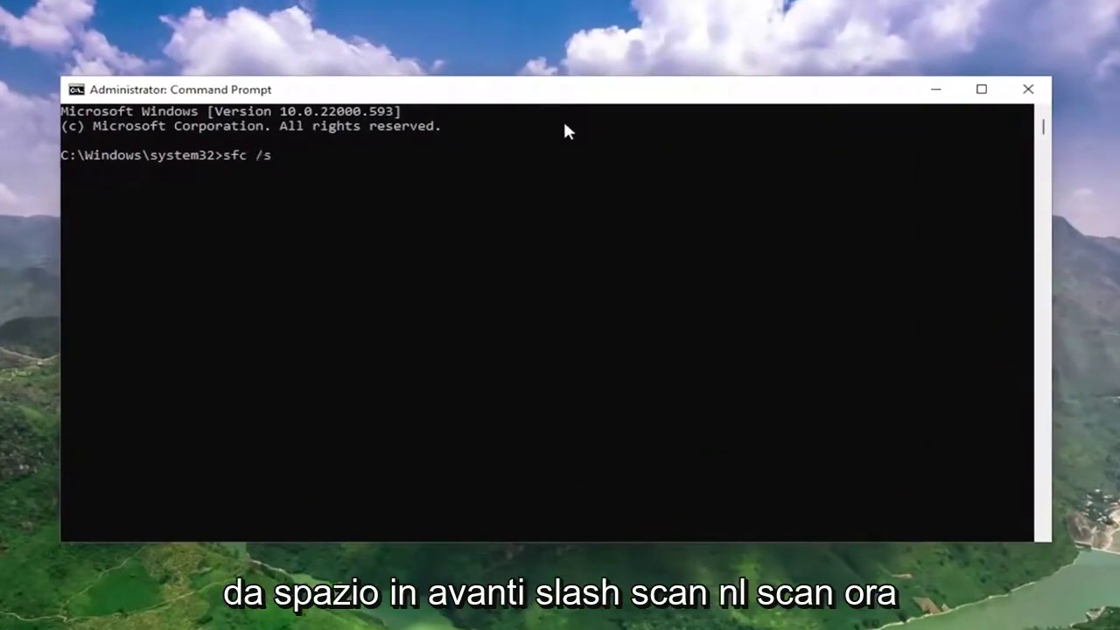
type("cannow")
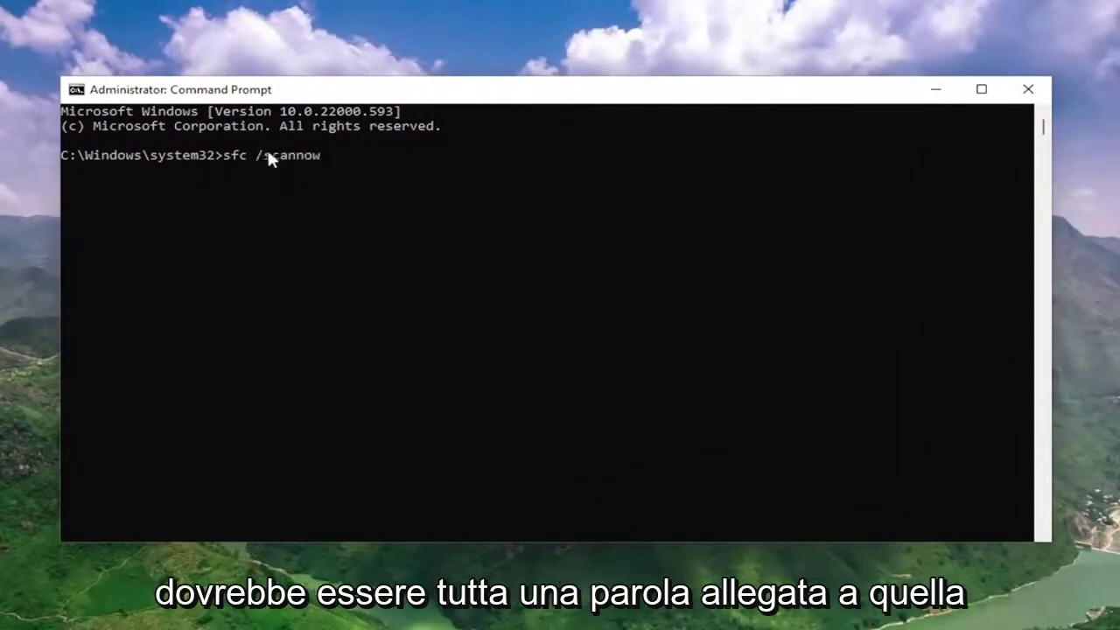
key("Return")
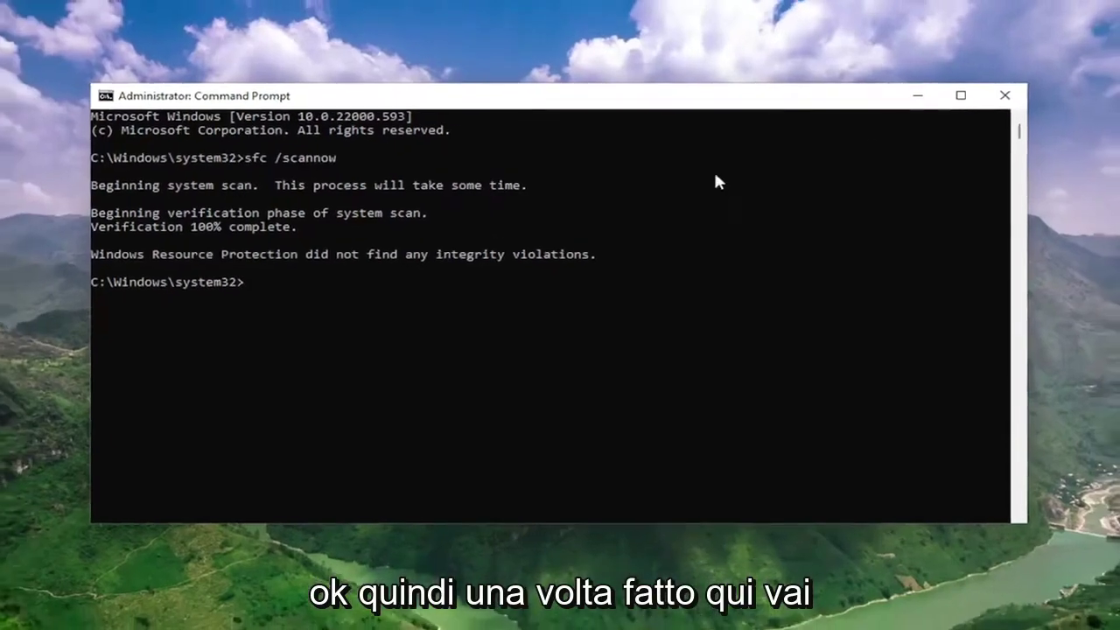
Step: Bring up the Win+X quick list of system tools and power options
key("super+x")
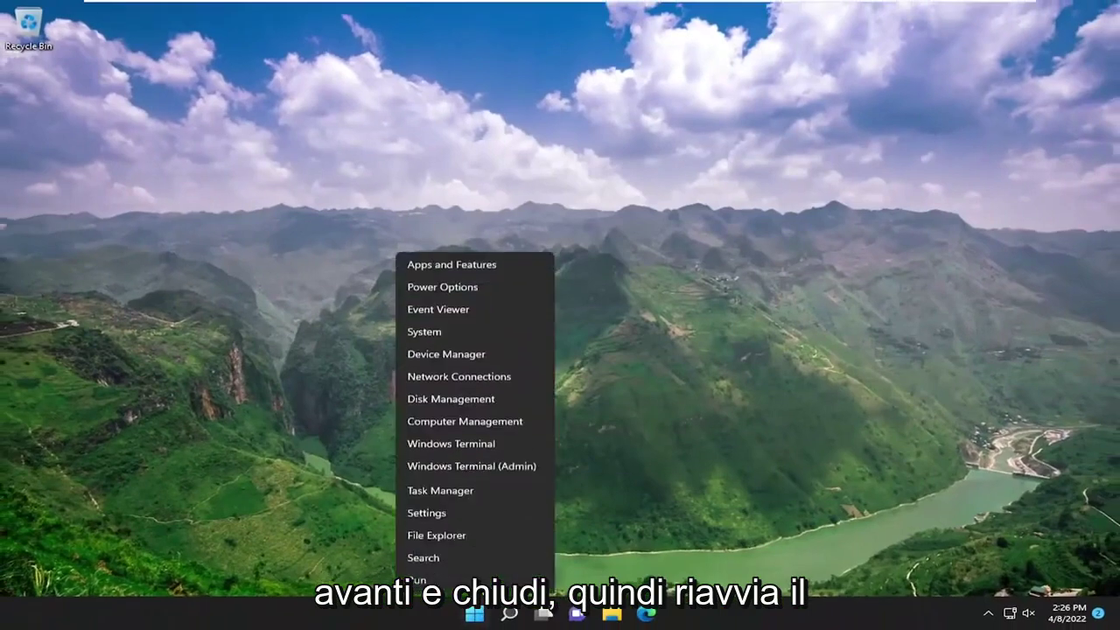